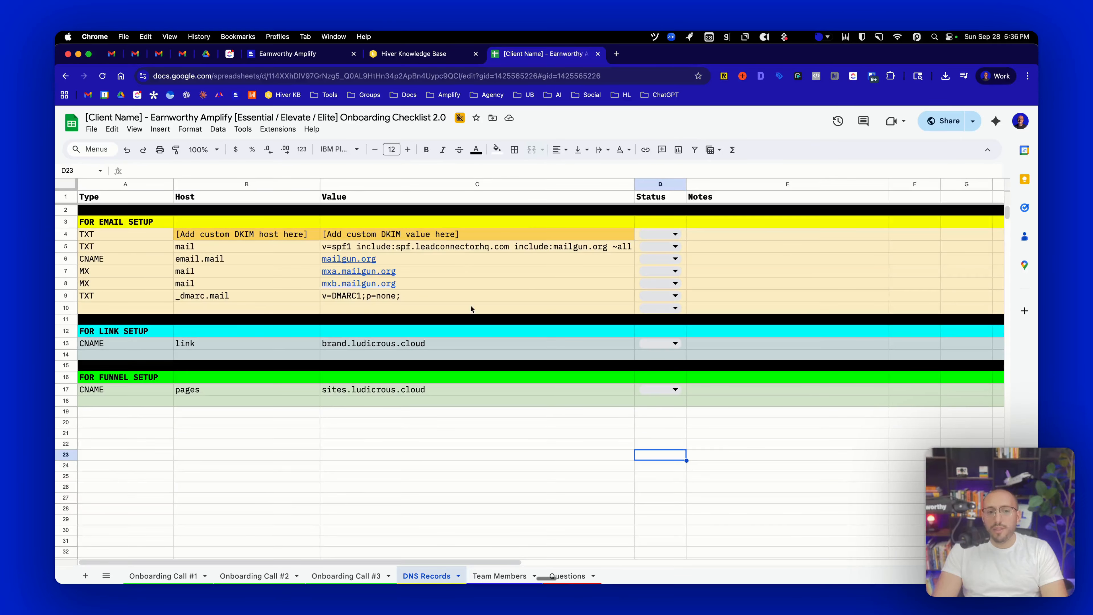
Enter example.com as a note in the email CNAME record's row, cell E6.
mouse_move(467, 263)
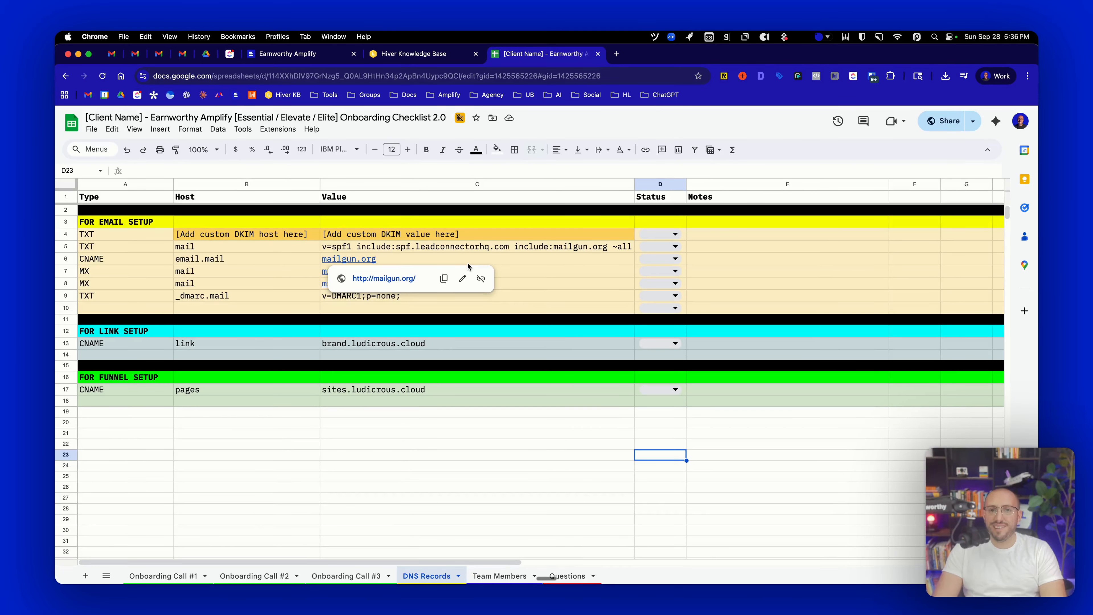
left_click(788, 264)
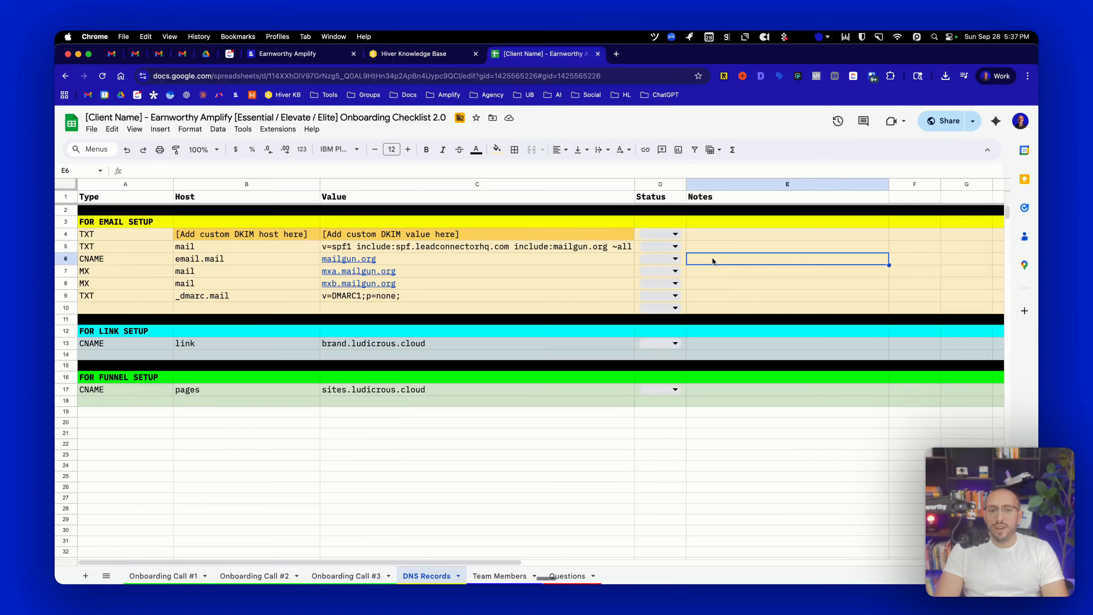
type("ex")
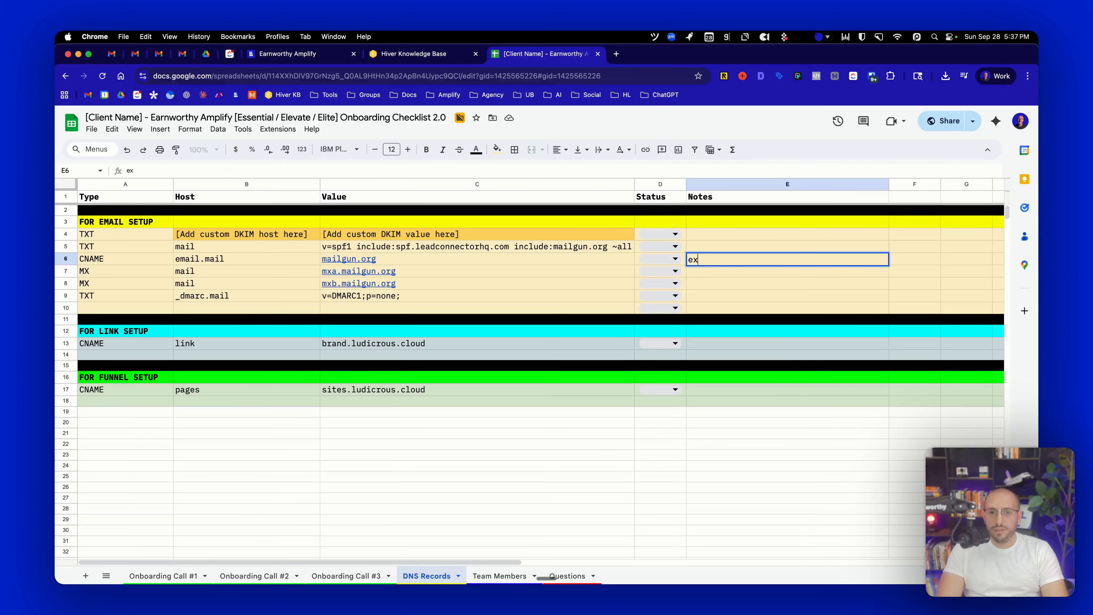
type("ample.com")
key("Left")
key("Left")
key("Left")
key("Left")
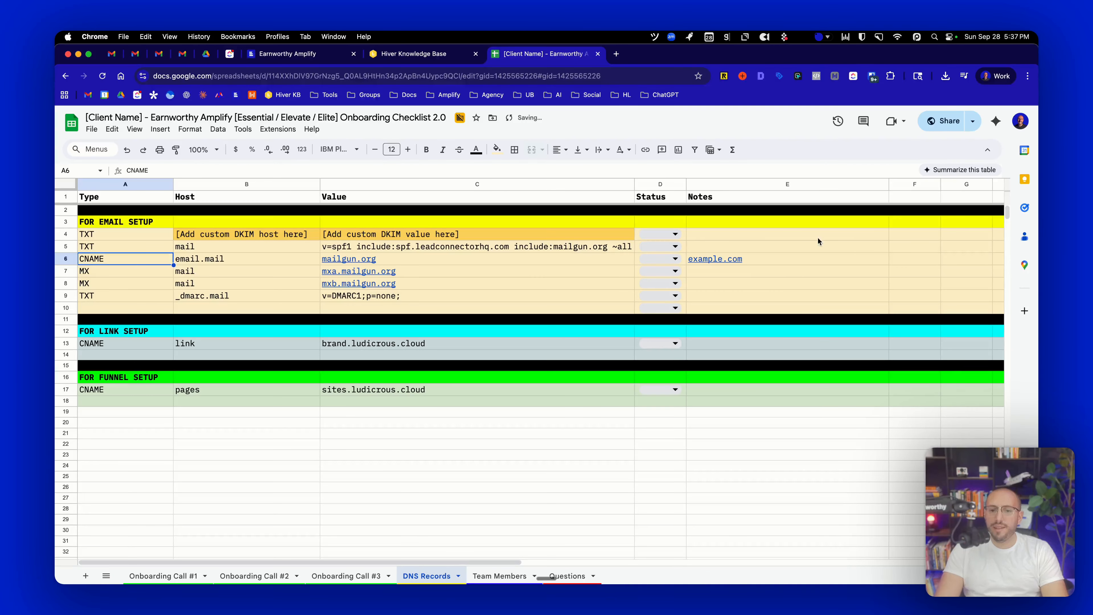
Enter mail.example.com as a note in cell E7, and clear that cell again.
left_click(784, 256)
key("Down")
type("mail.")
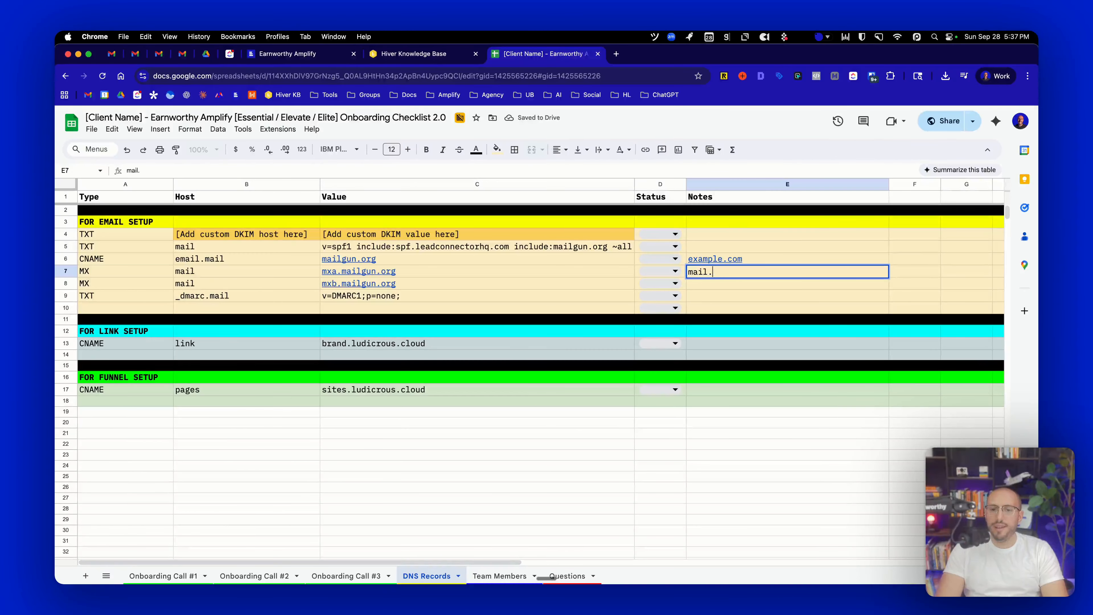
type("example.com")
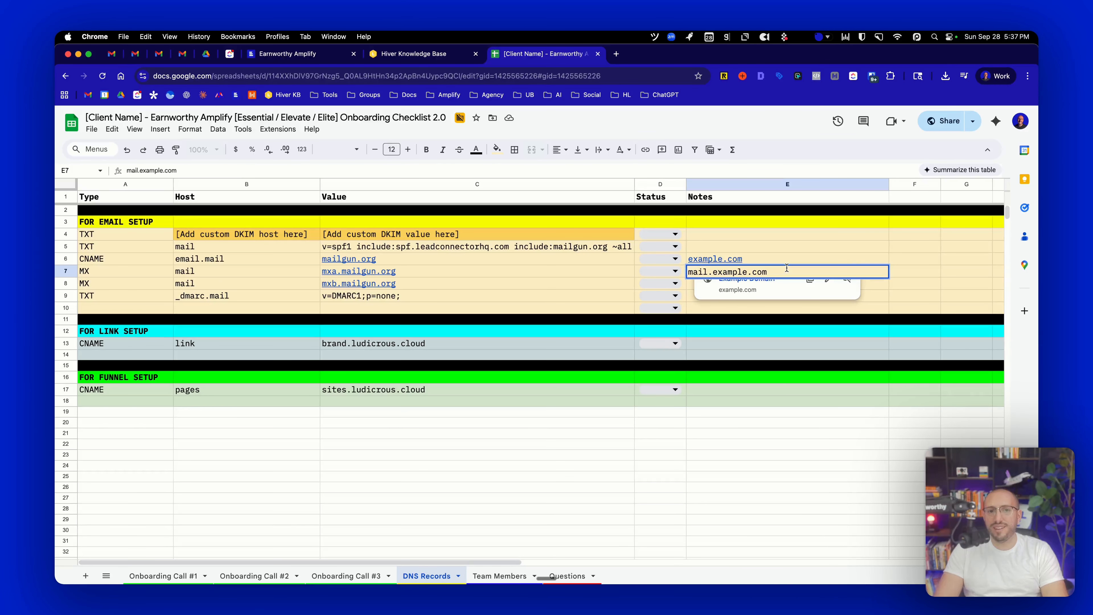
key("Tab")
left_click(850, 274)
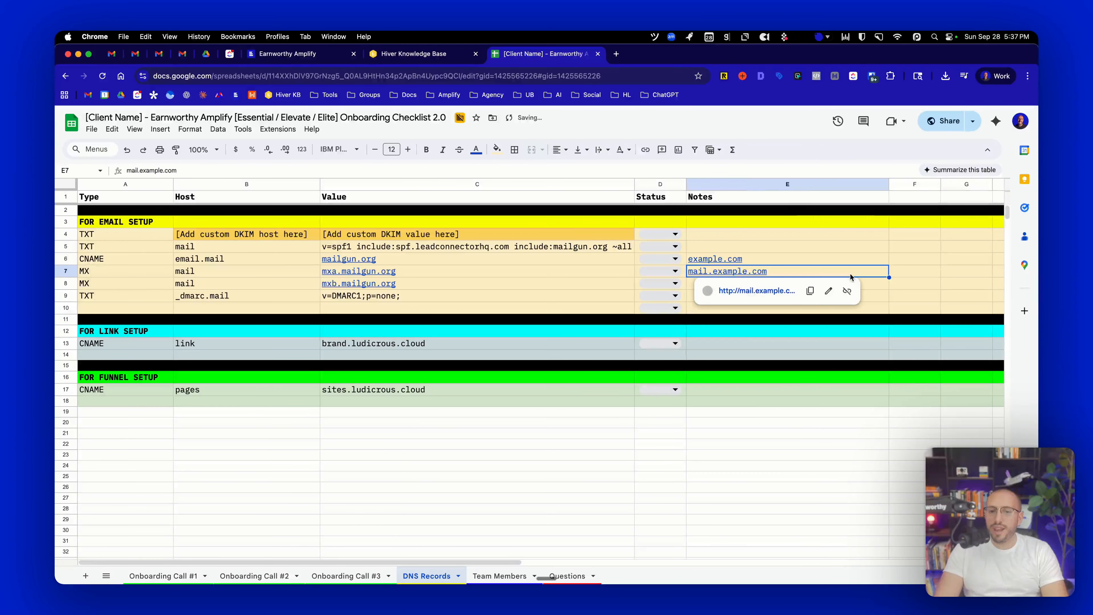
key("BackSpace")
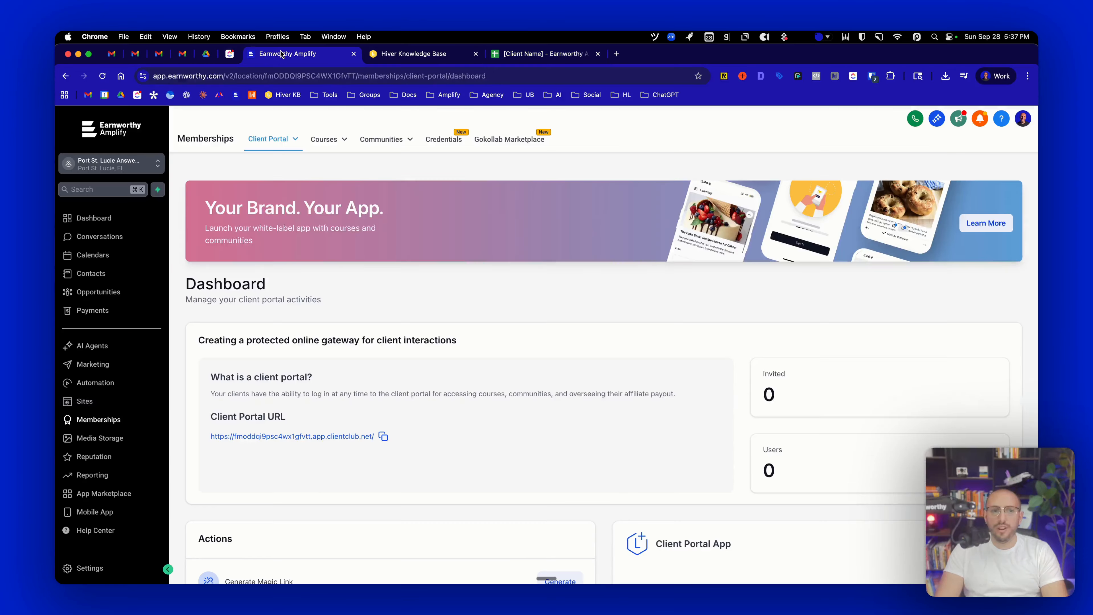
Switch to Earnworthy Amplify and open the Email Services settings.
left_click(282, 54)
left_click(95, 569)
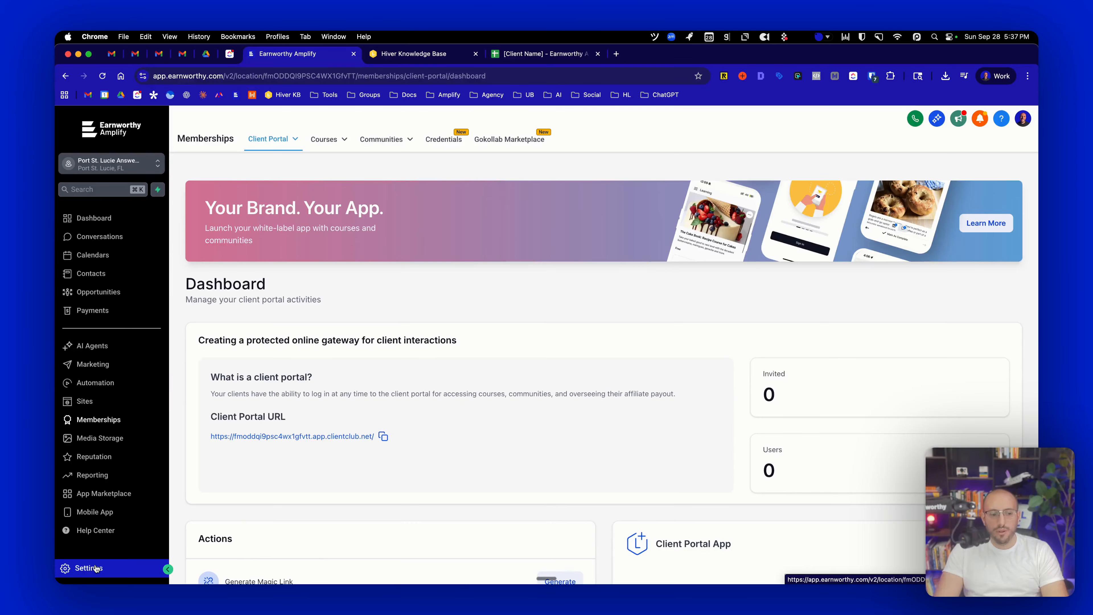
left_click(113, 464)
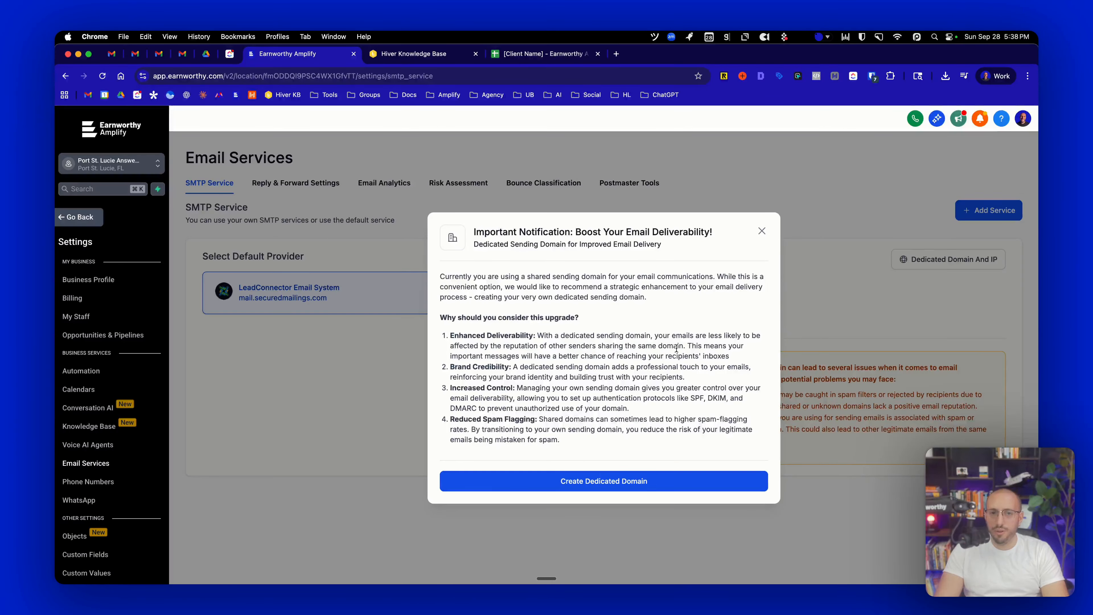
Create the dedicated sending domain mail.pslanswers.com and choose to add its DNS records manually.
left_click(598, 477)
left_click(275, 262)
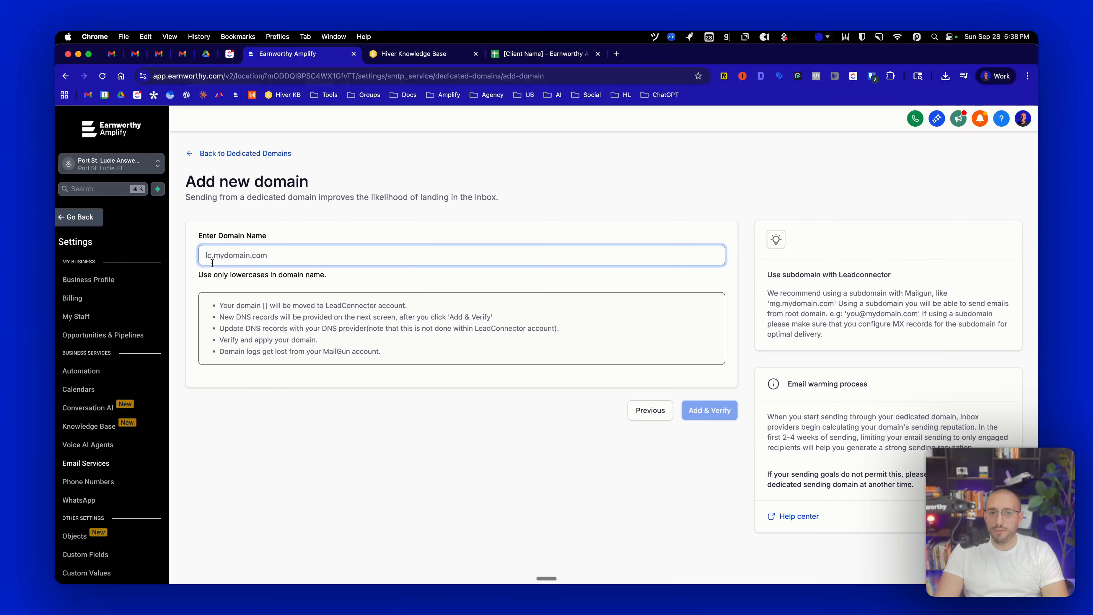
type("m")
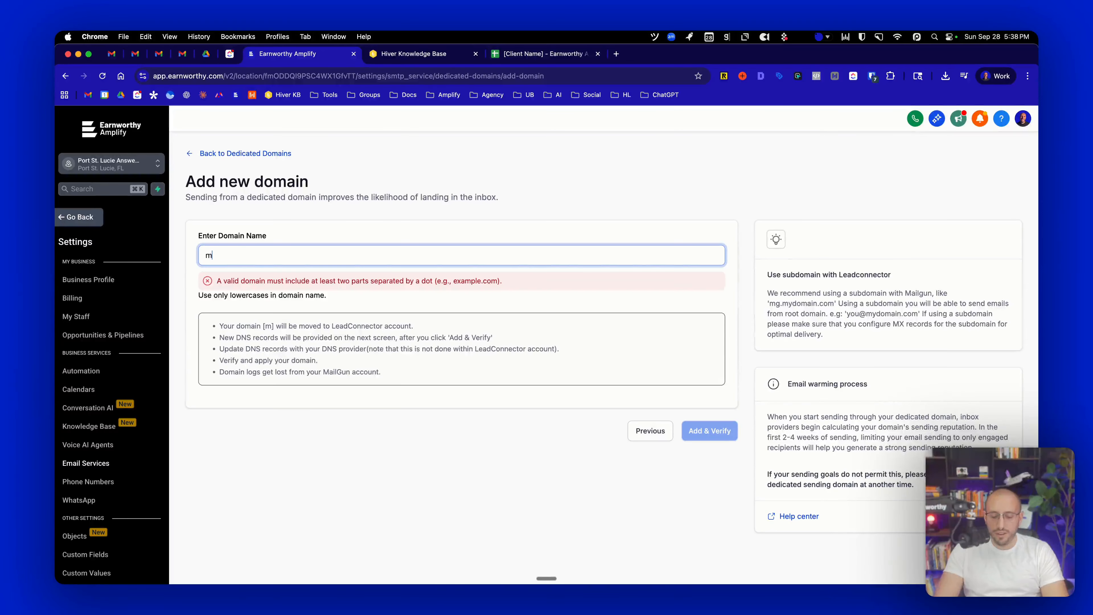
type("ail")
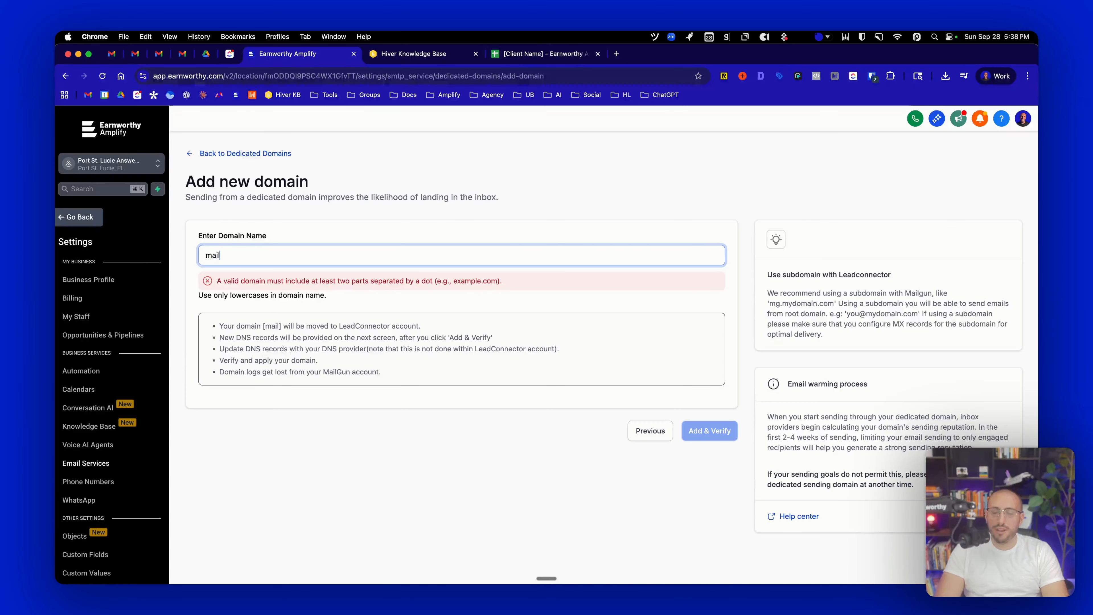
type(".")
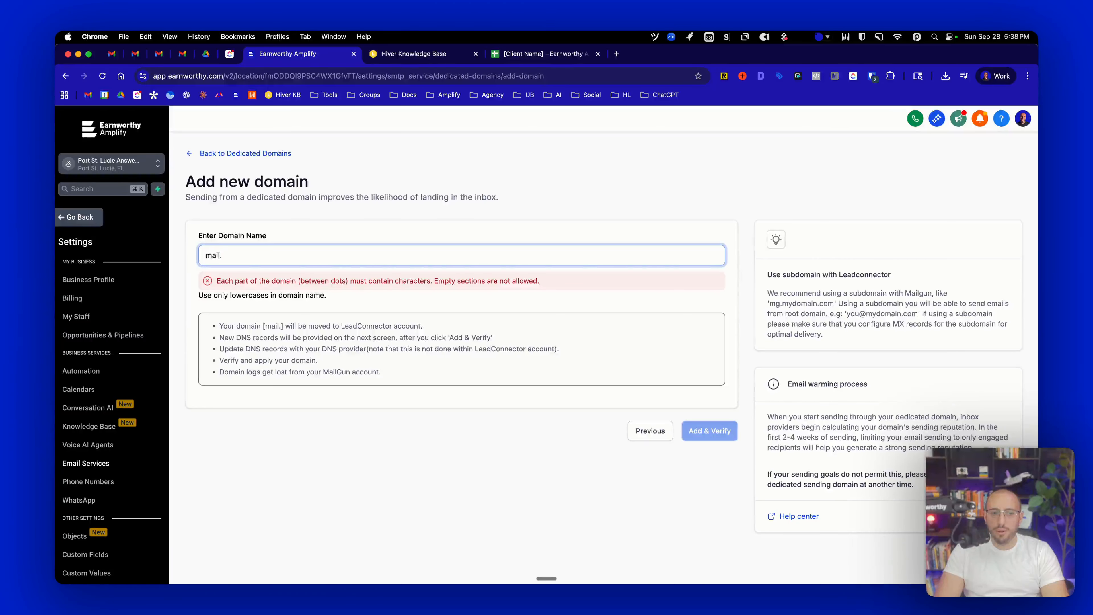
type("psl")
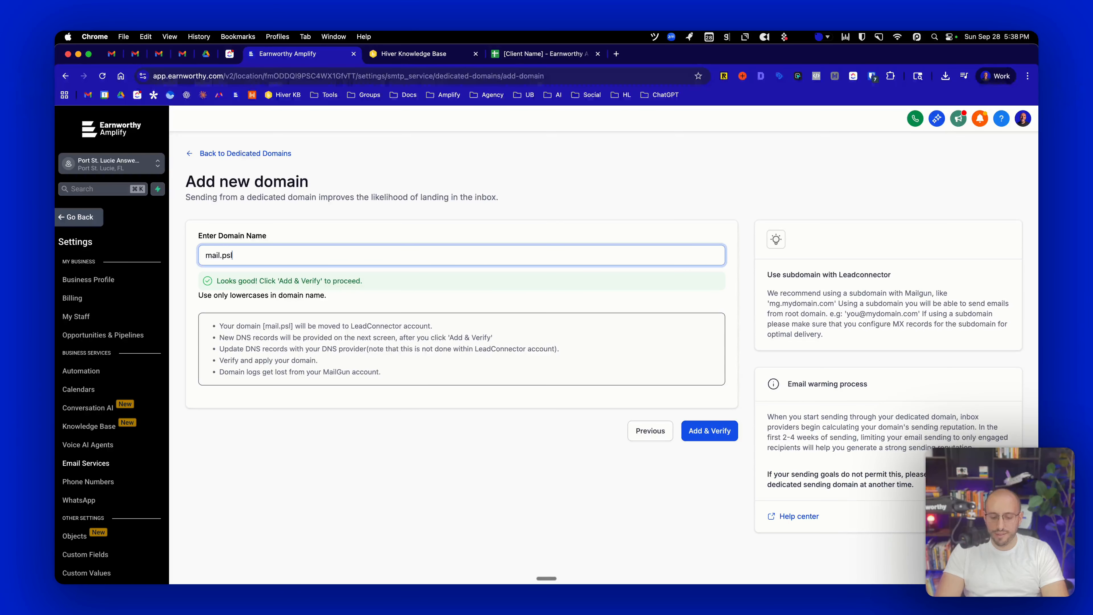
type("answers.com")
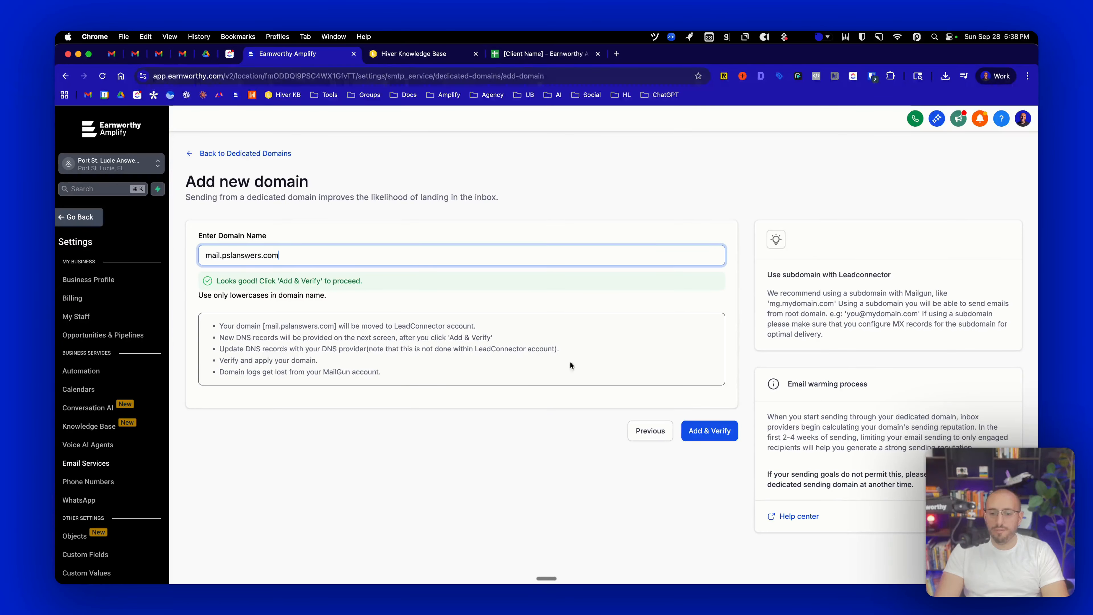
left_click(718, 434)
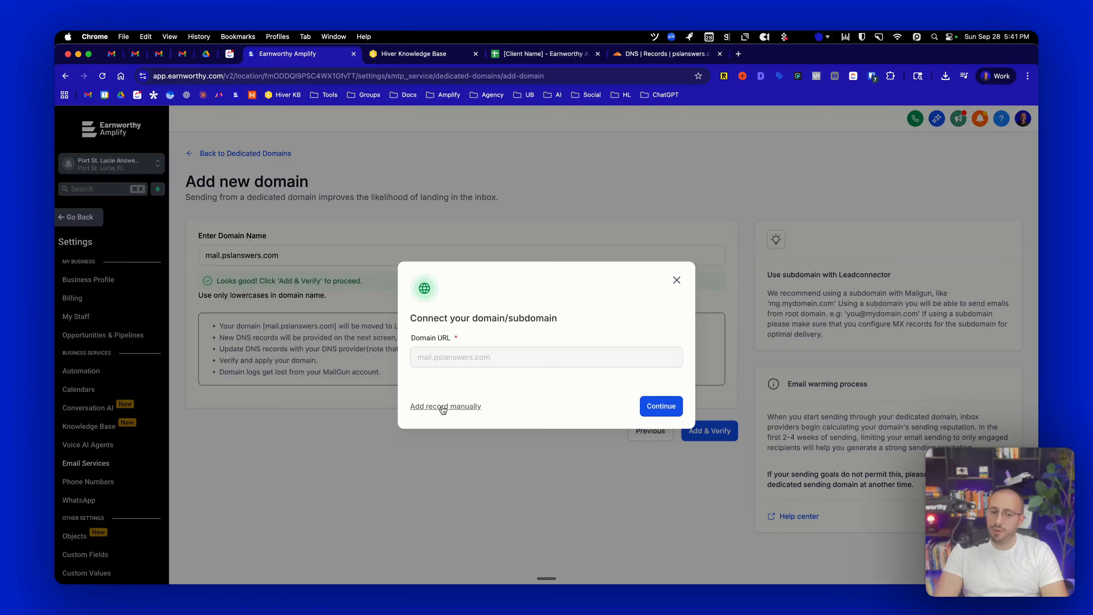
left_click(443, 407)
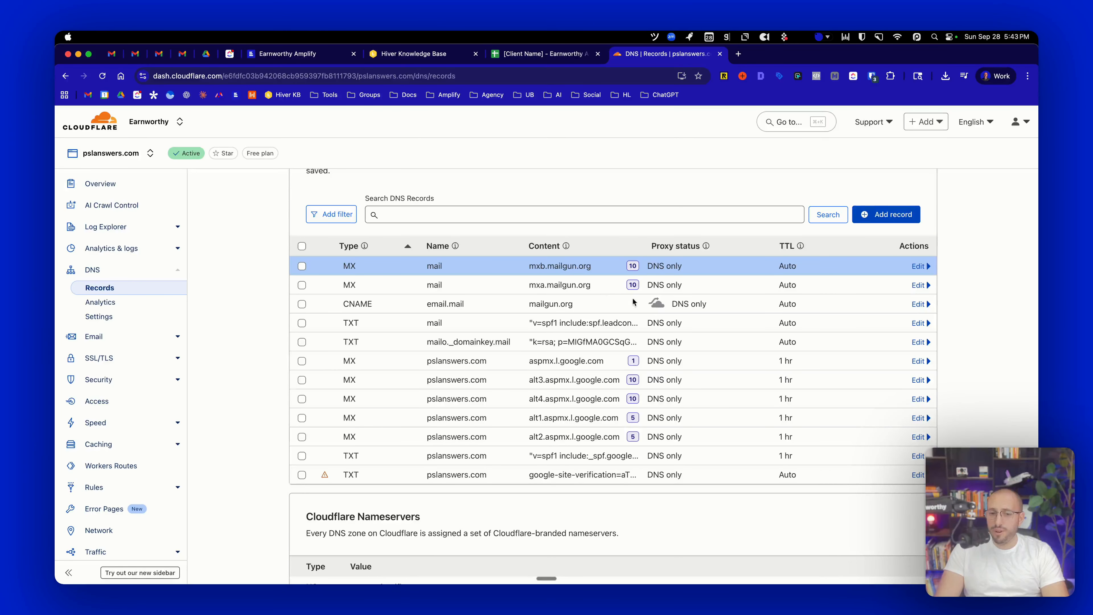
Verify the DNS records of mail.pslanswers.com, check each record's status and return to the dedicated domain overview.
scroll(547, 330, "up", 2)
scroll(559, 387, "down", 2)
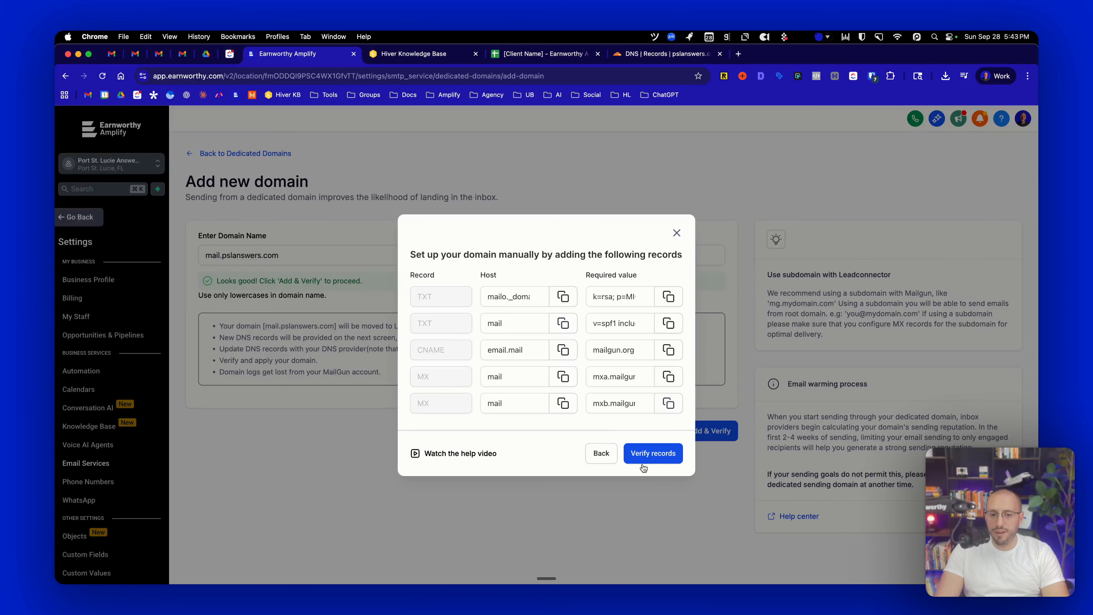
left_click(654, 454)
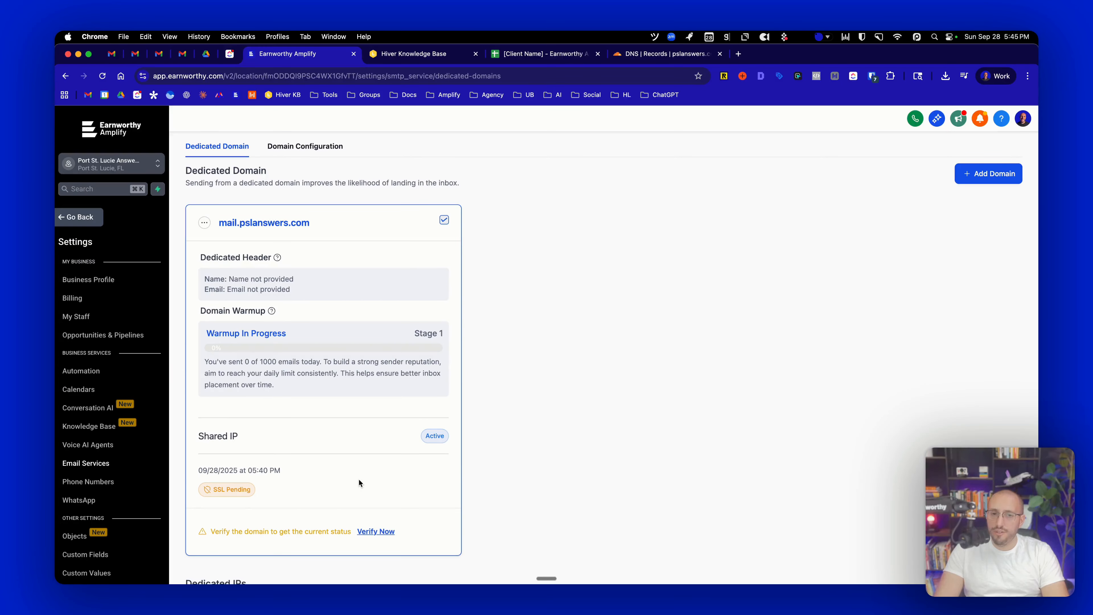
left_click(370, 531)
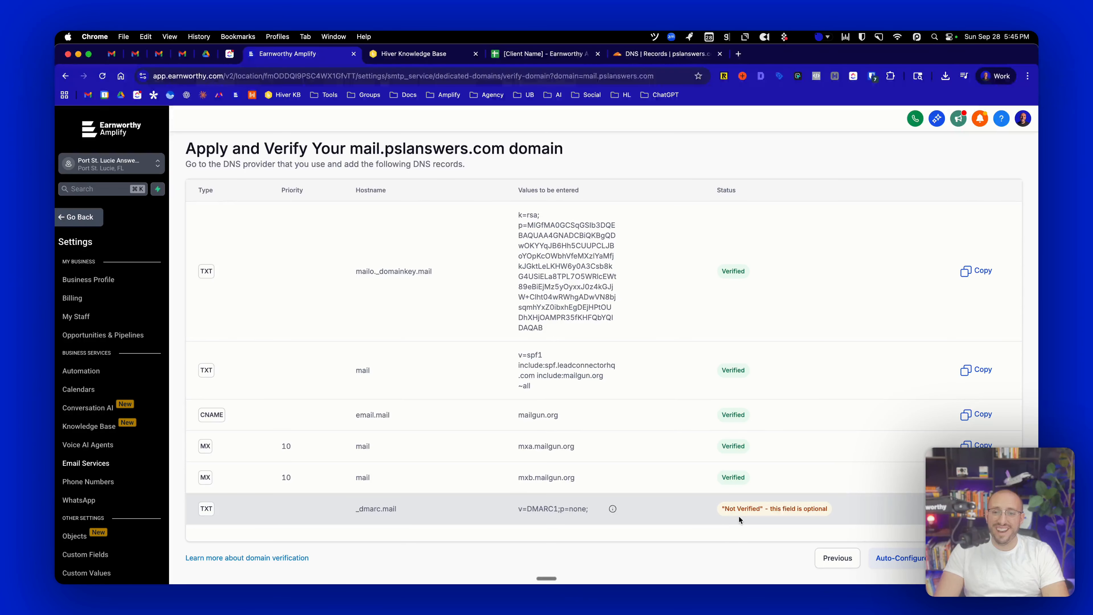
left_click(837, 557)
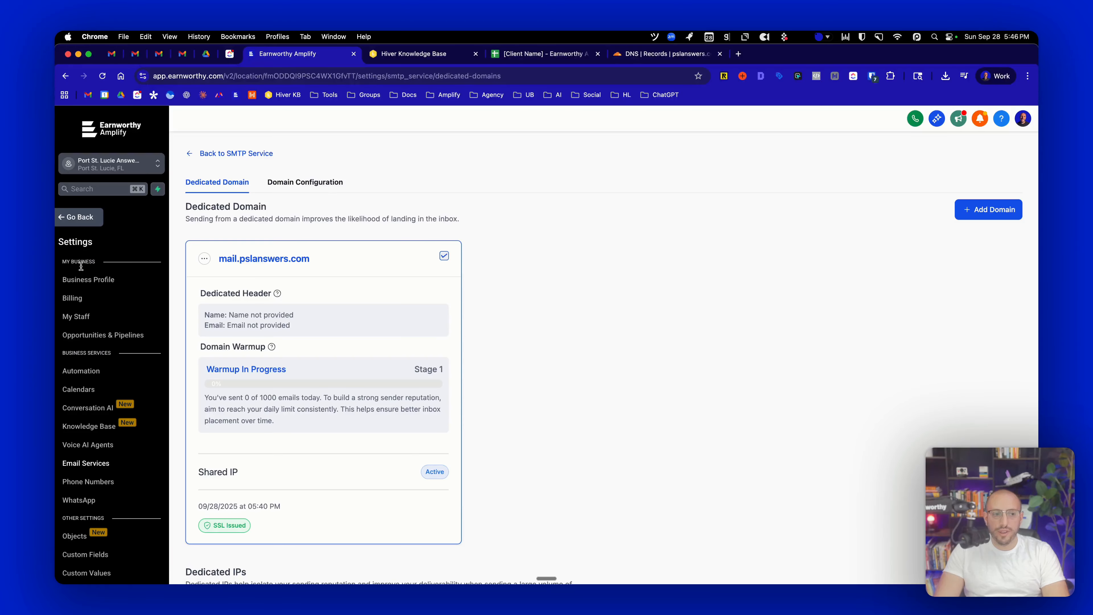
Add link.pslanswers.com as the branded domain in the business profile and choose to add its record manually.
left_click(92, 281)
scroll(324, 420, "down", 3)
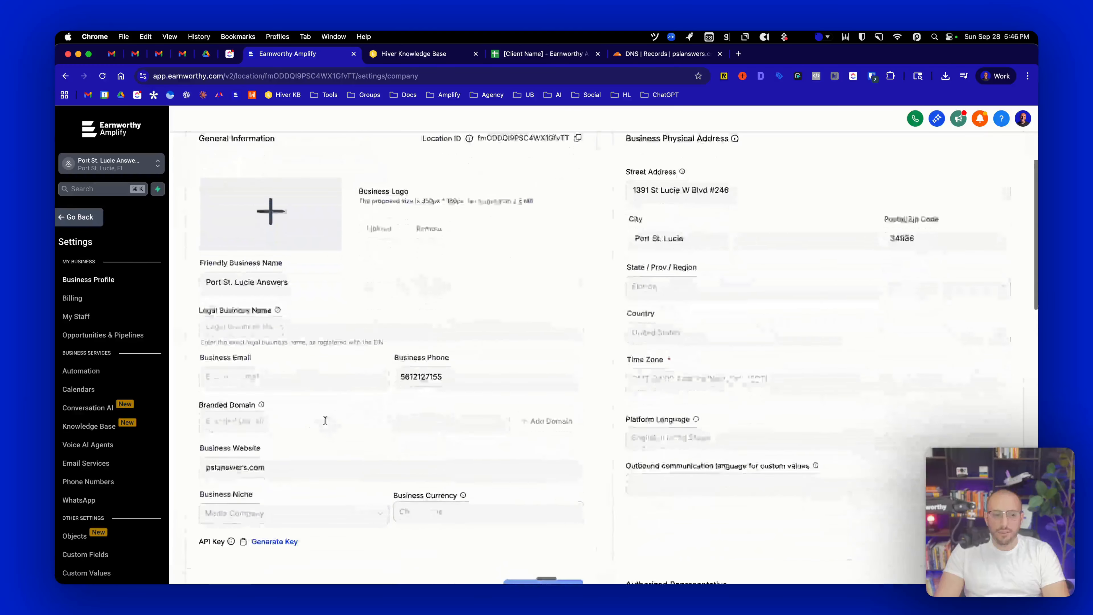
mouse_move(261, 382)
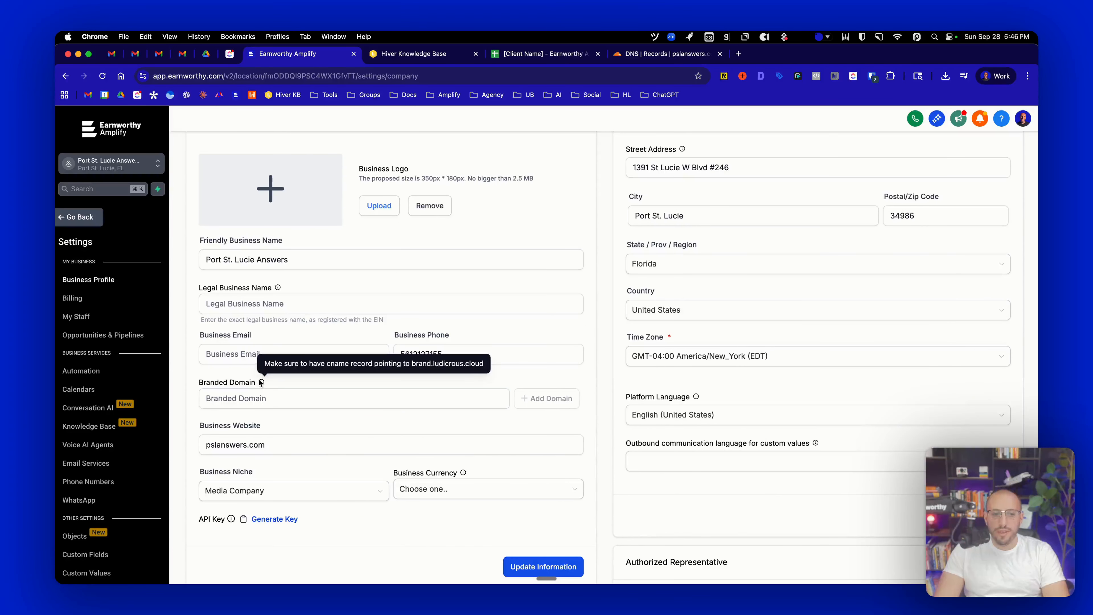
left_click(294, 400)
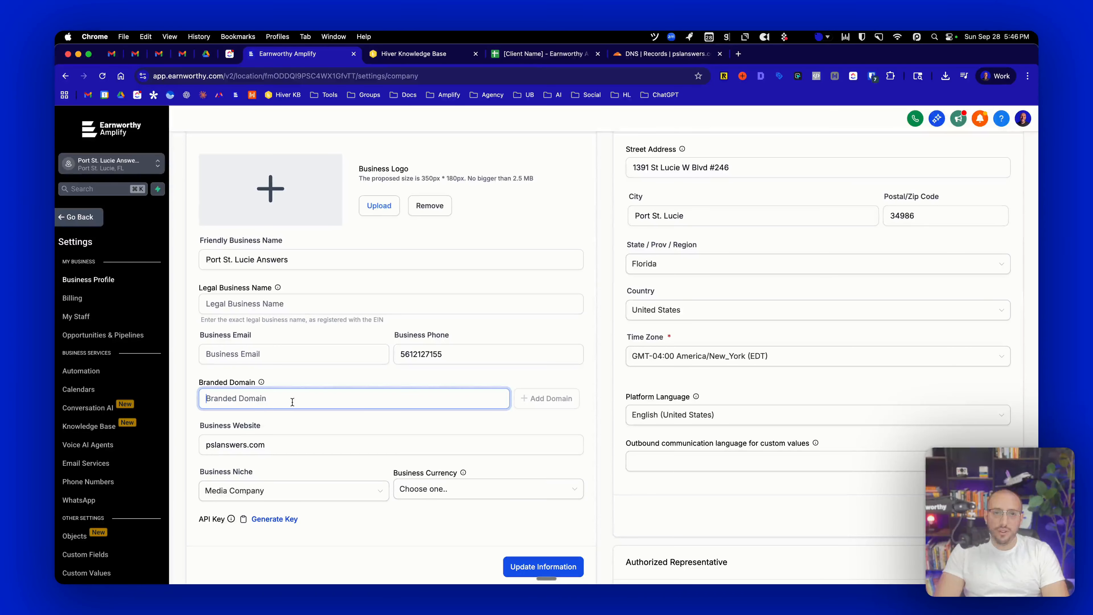
type("link")
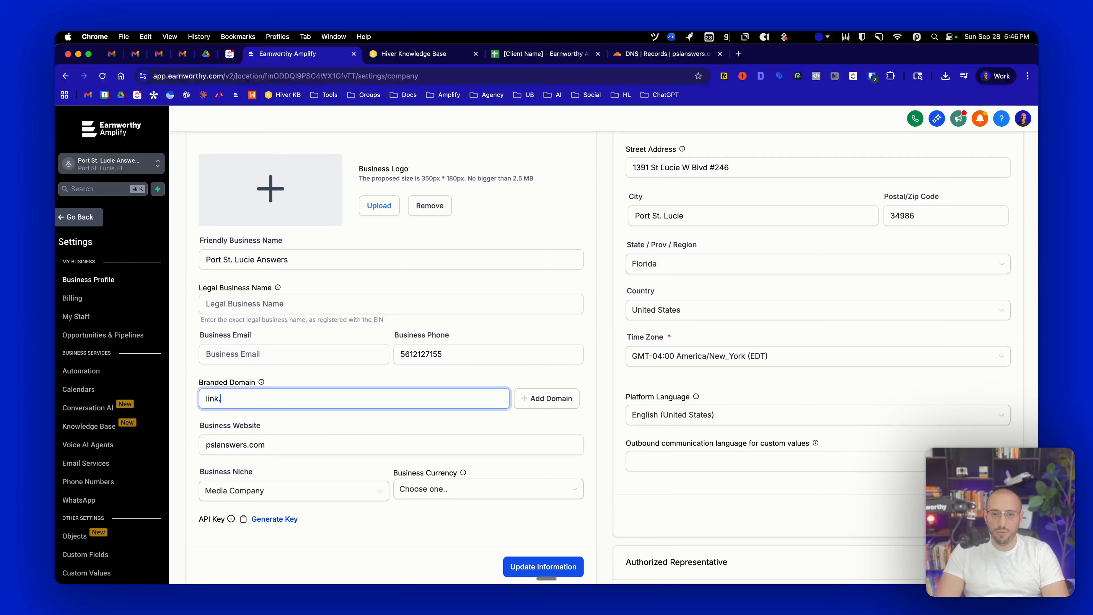
type(".pslanswers.com")
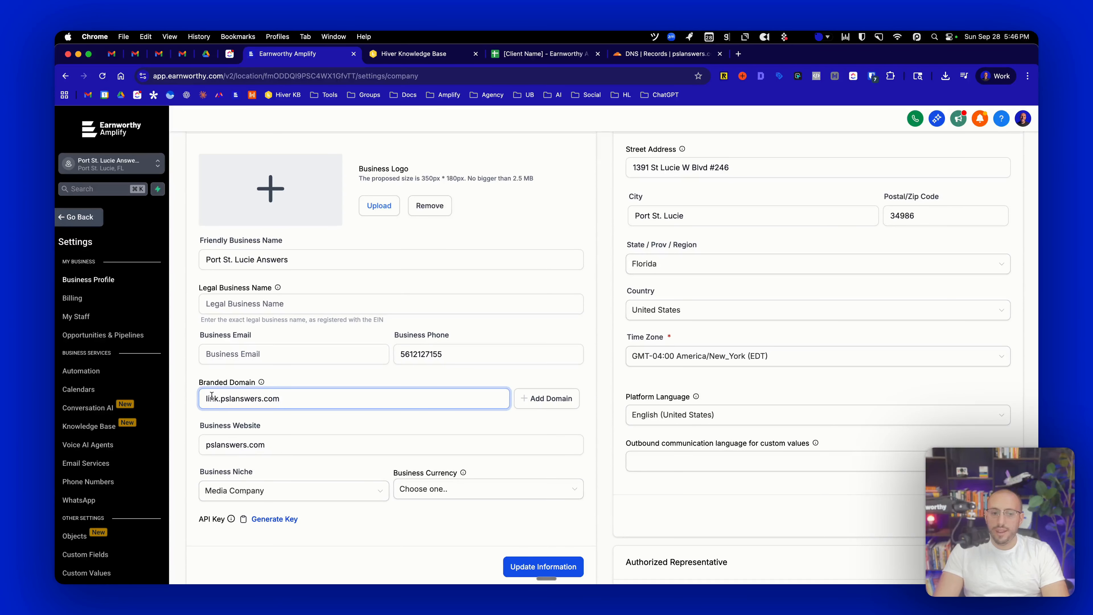
left_click_drag(218, 399, 193, 397)
left_click(316, 400)
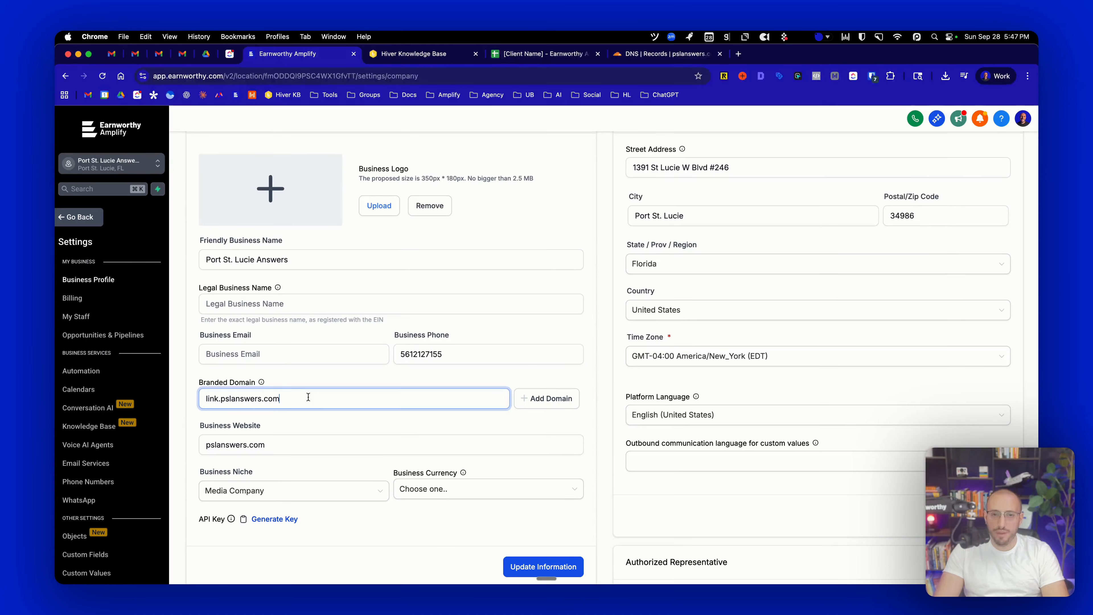
left_click(555, 402)
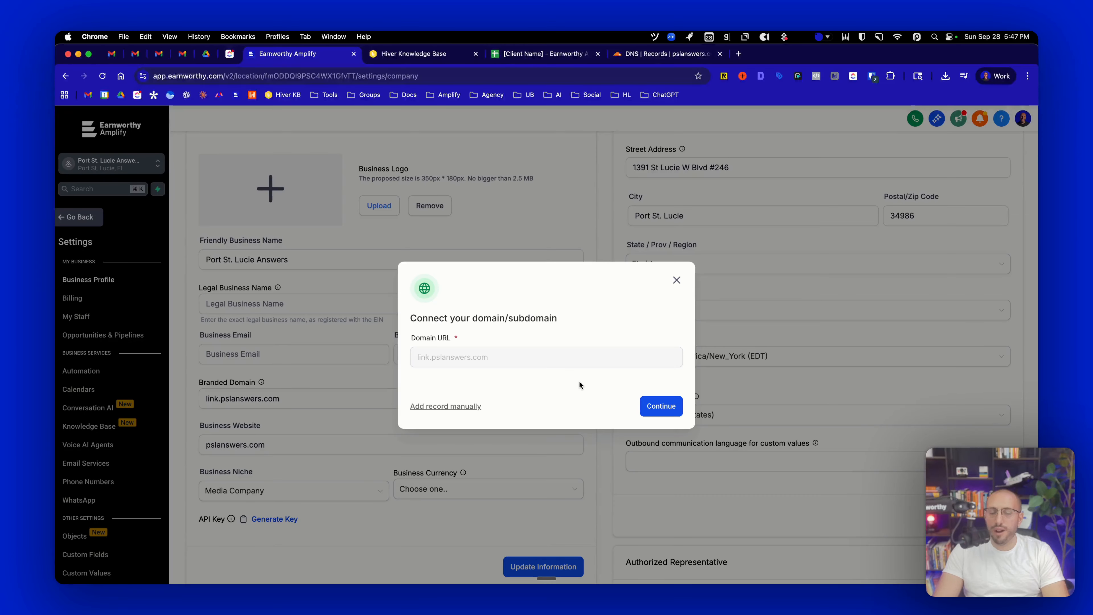
left_click(435, 407)
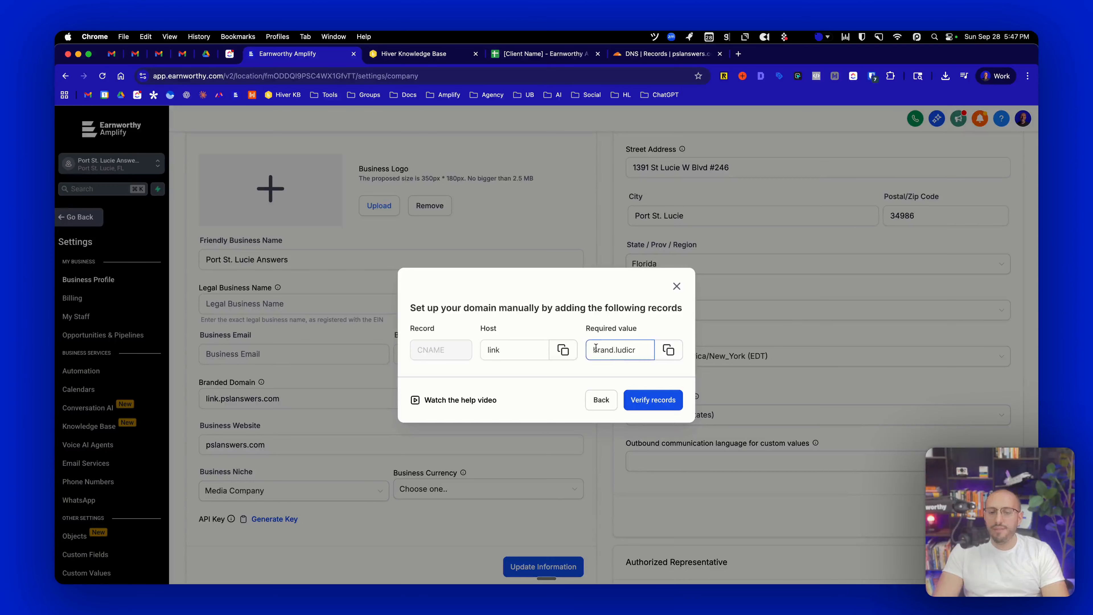
Copy the host and value into a DNS-only CNAME record in Cloudflare, link to brand.ludicrous.cloud, save it and return to Earnworthy Amplify.
scroll(593, 348, "right", 3)
left_click(563, 350)
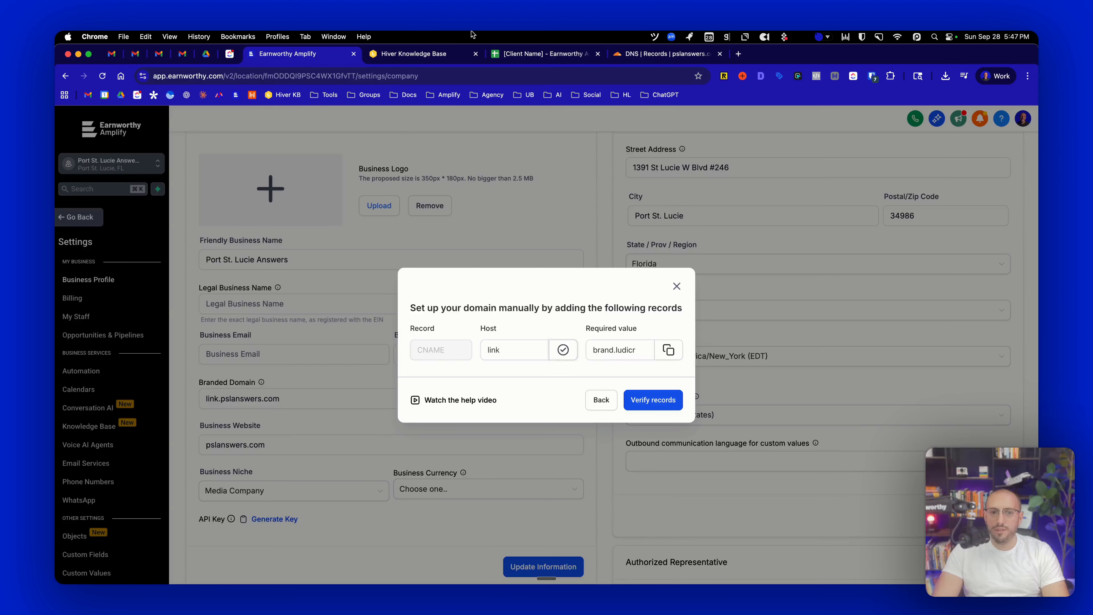
key("super+9")
left_click(739, 292)
left_click(506, 292)
key("super+v")
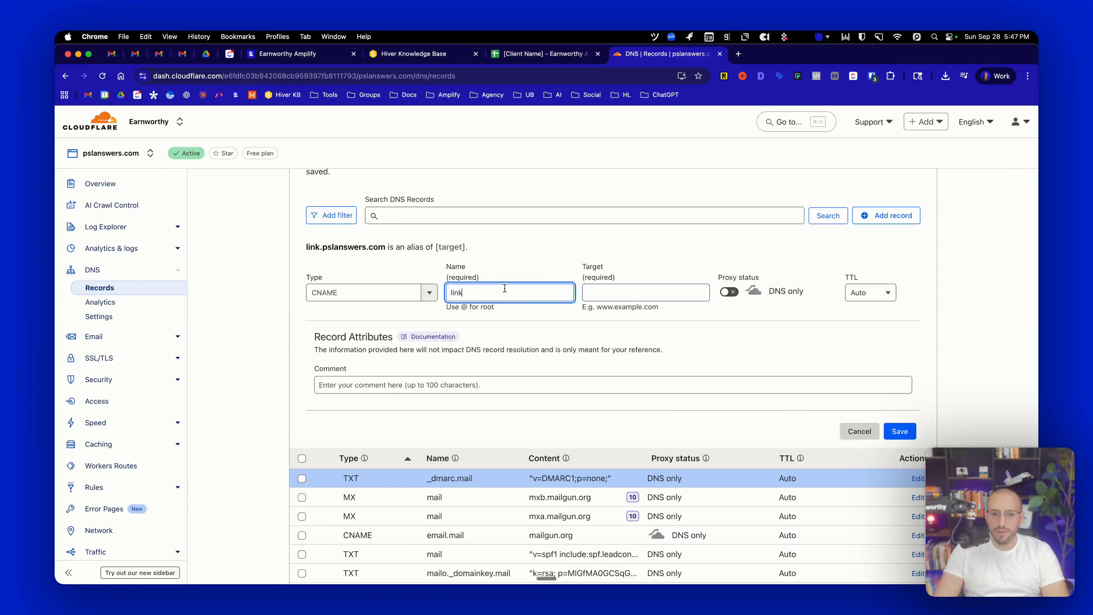
left_click(653, 293)
key("super+7")
left_click(663, 54)
key("super+v")
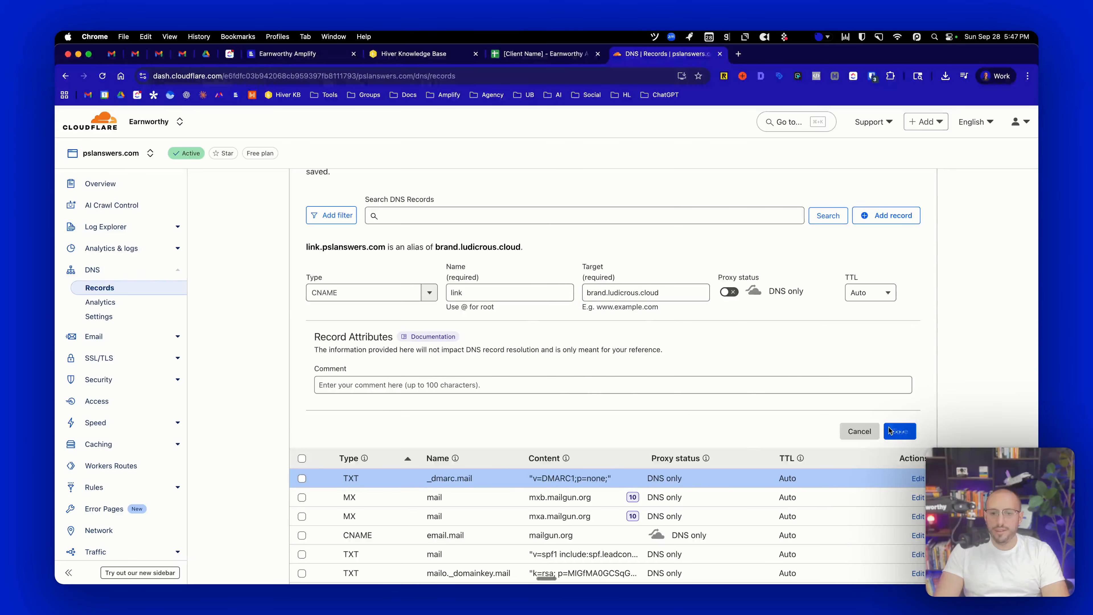
left_click(900, 432)
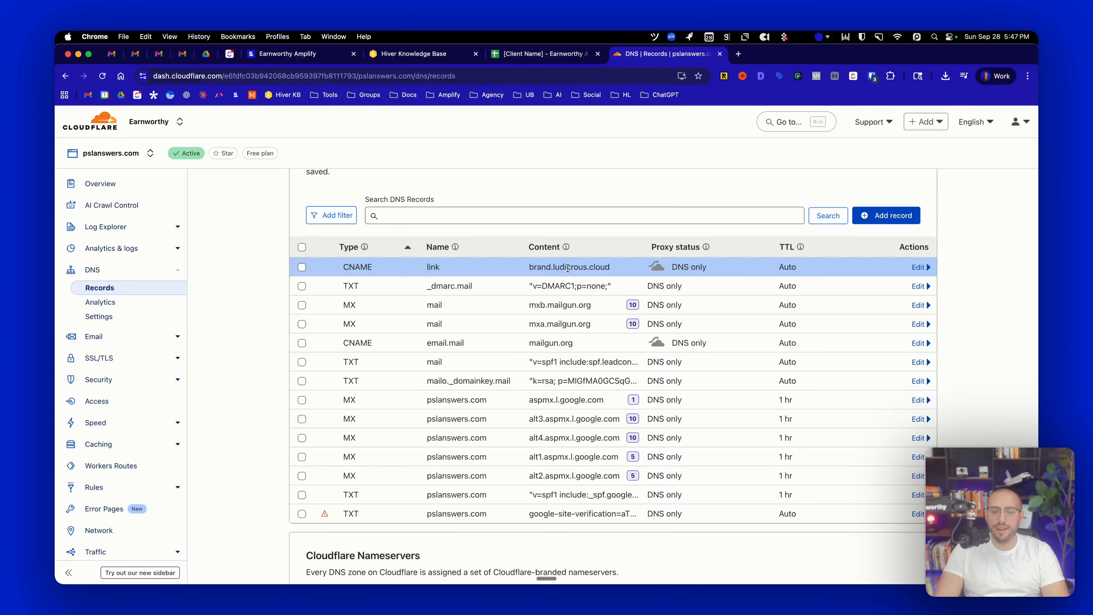
left_click(288, 56)
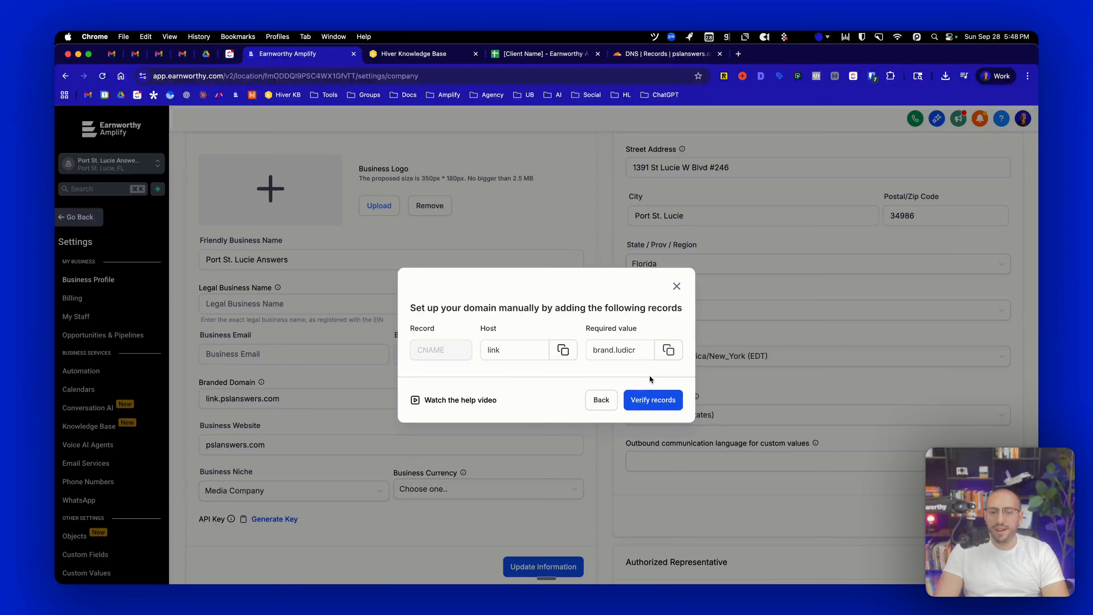
Verify the DNS record of the branded domain link.pslanswers.com and save the business profile's general information.
left_click(654, 400)
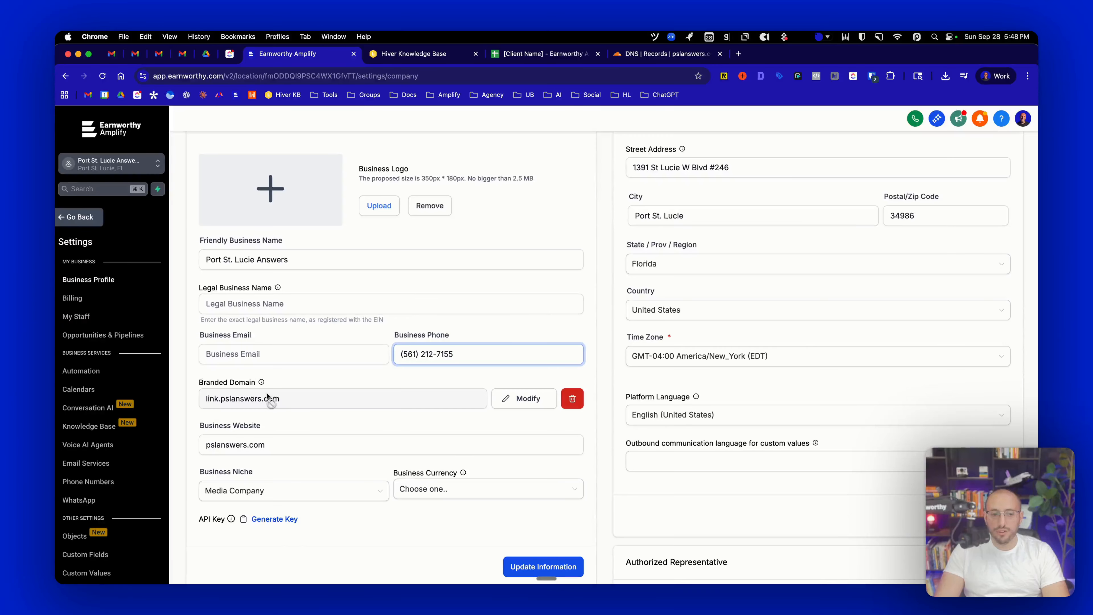
left_click(522, 567)
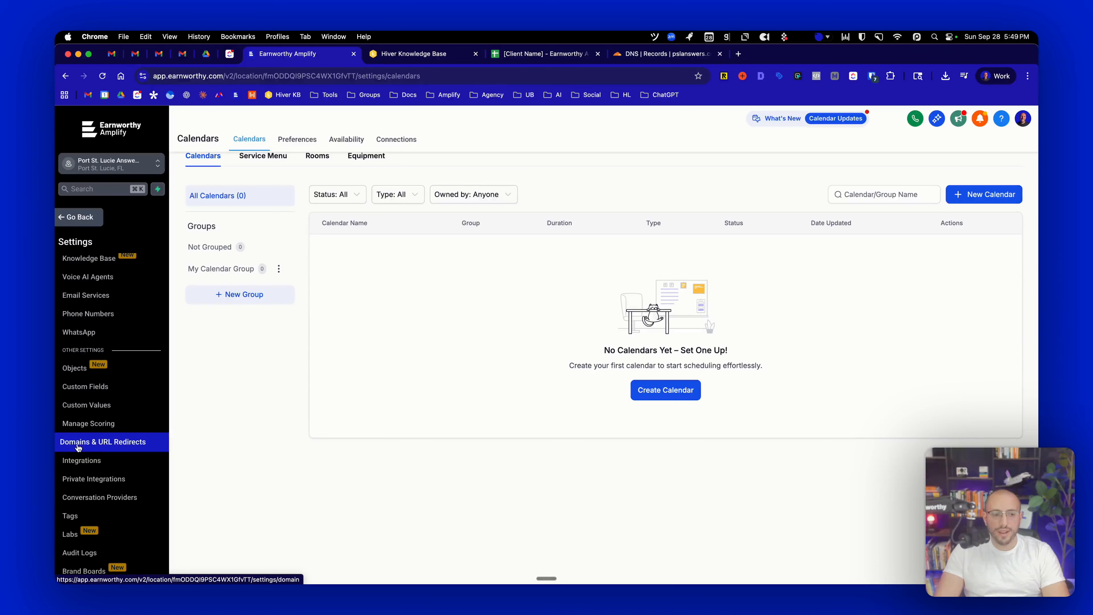
Open the management page of the external domain pslanswers.com in the domain settings and start connecting another product.
left_click(127, 448)
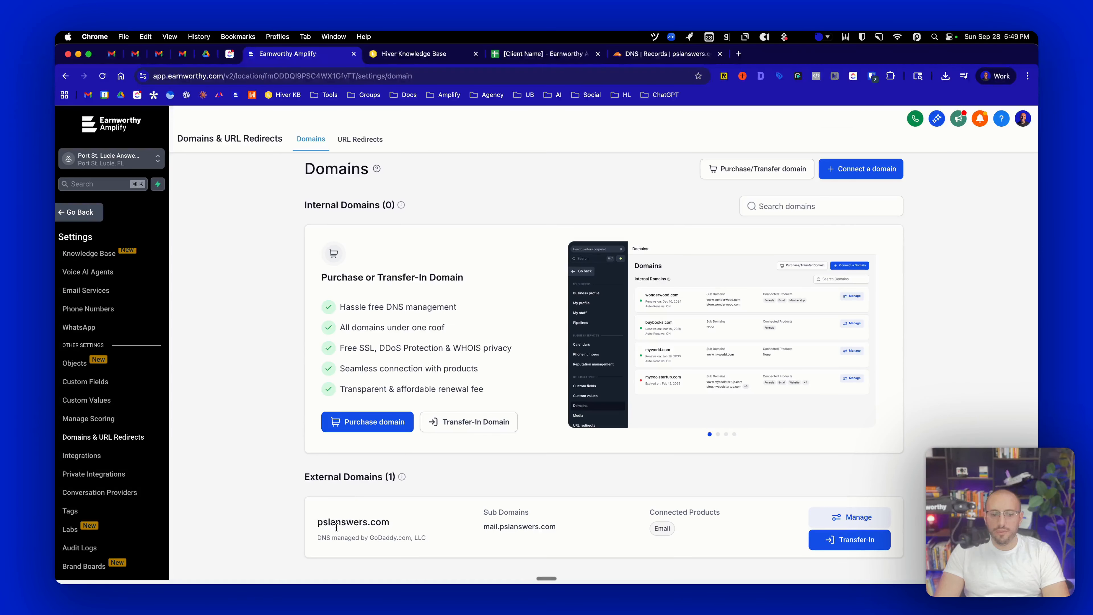
left_click_drag(318, 523, 393, 522)
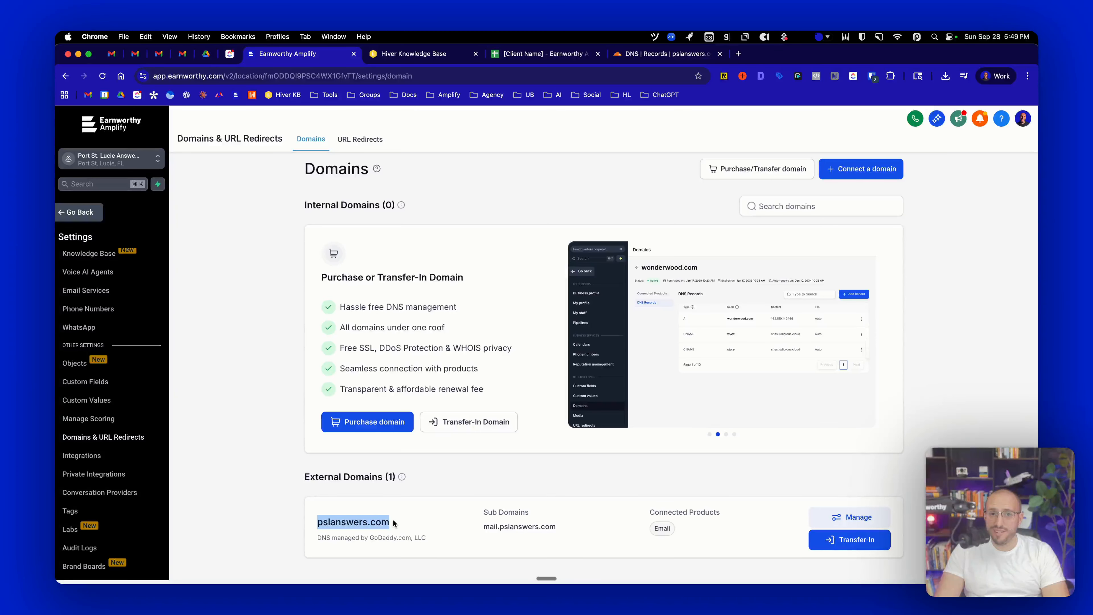
left_click(392, 521)
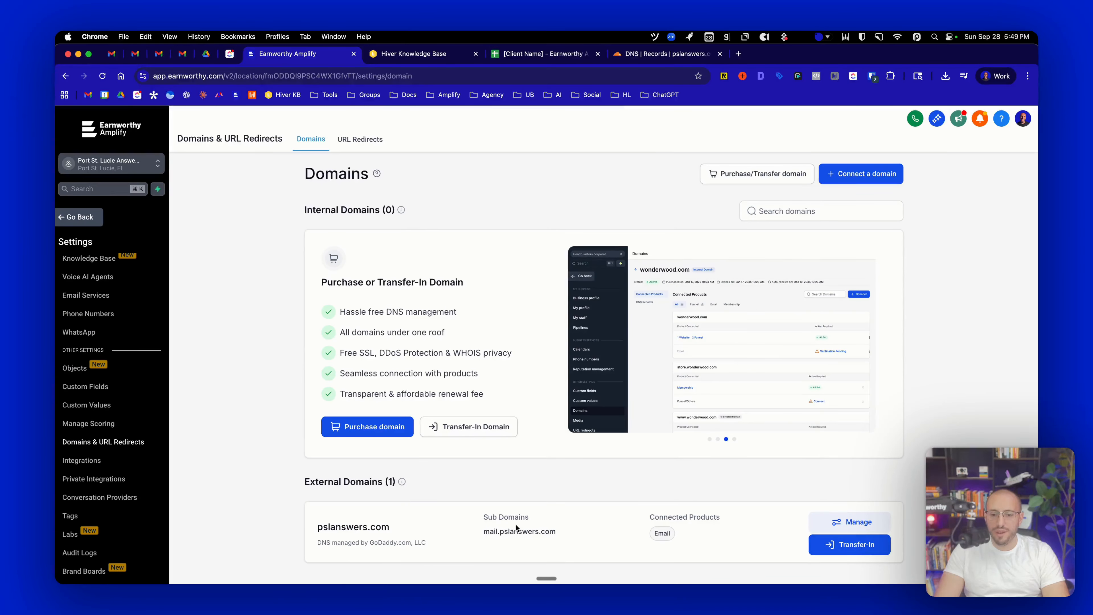
left_click(856, 523)
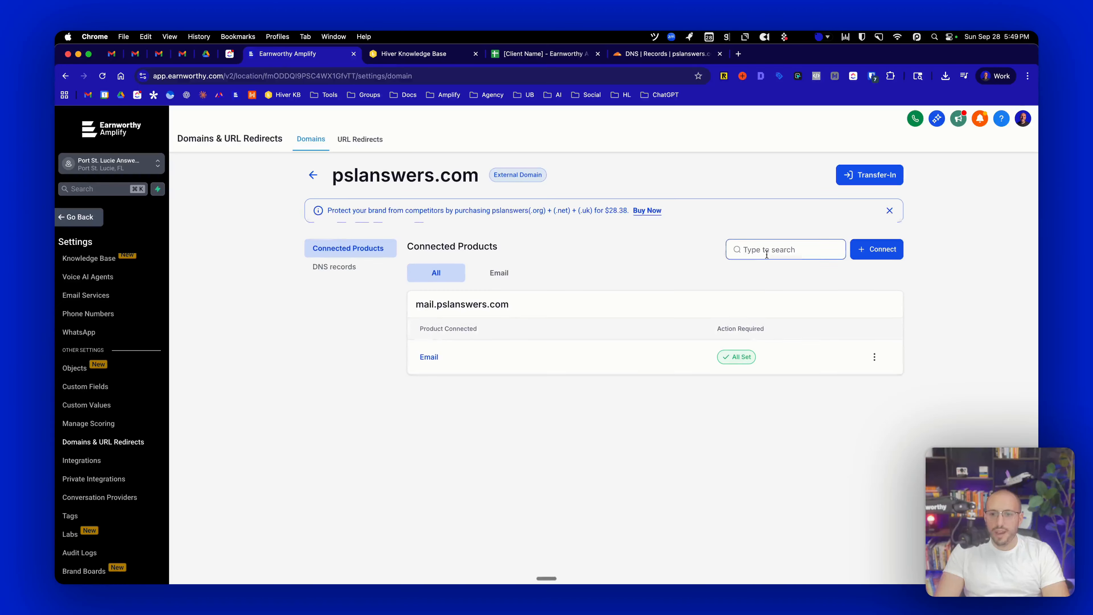
left_click(889, 257)
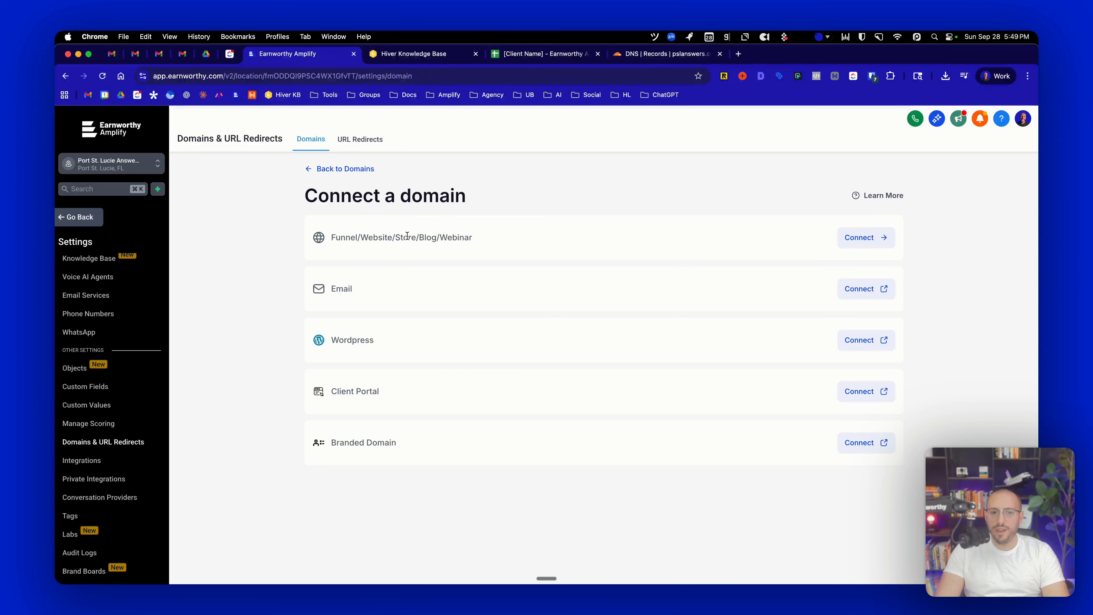
Connect pages.pslanswers.com for funnels, websites, stores, blogs and webinars, choosing to add its DNS record manually.
left_click(852, 237)
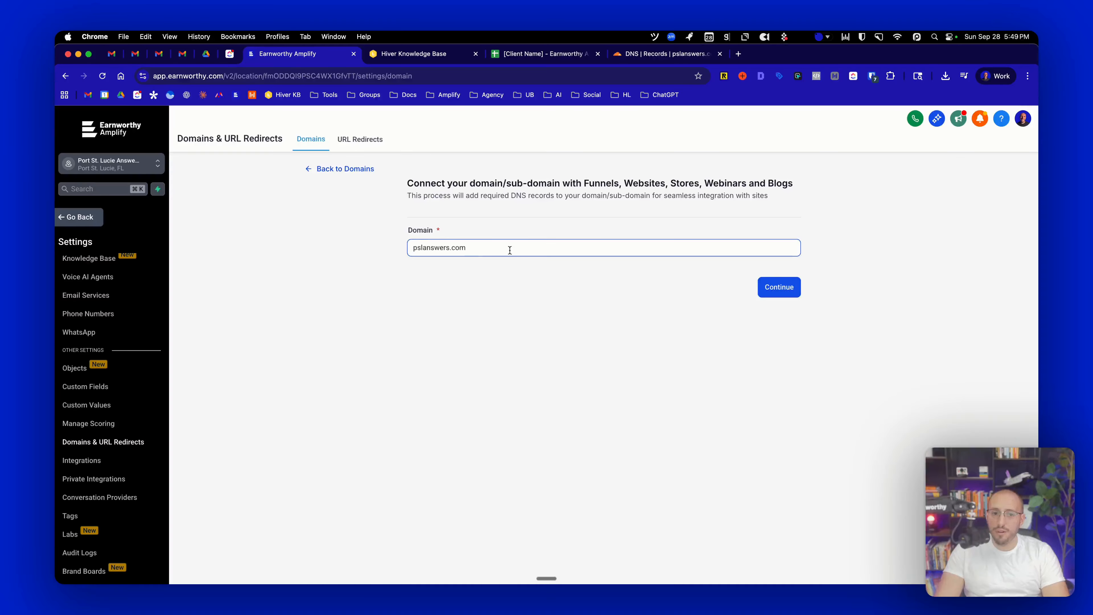
left_click(412, 248)
type("pages.")
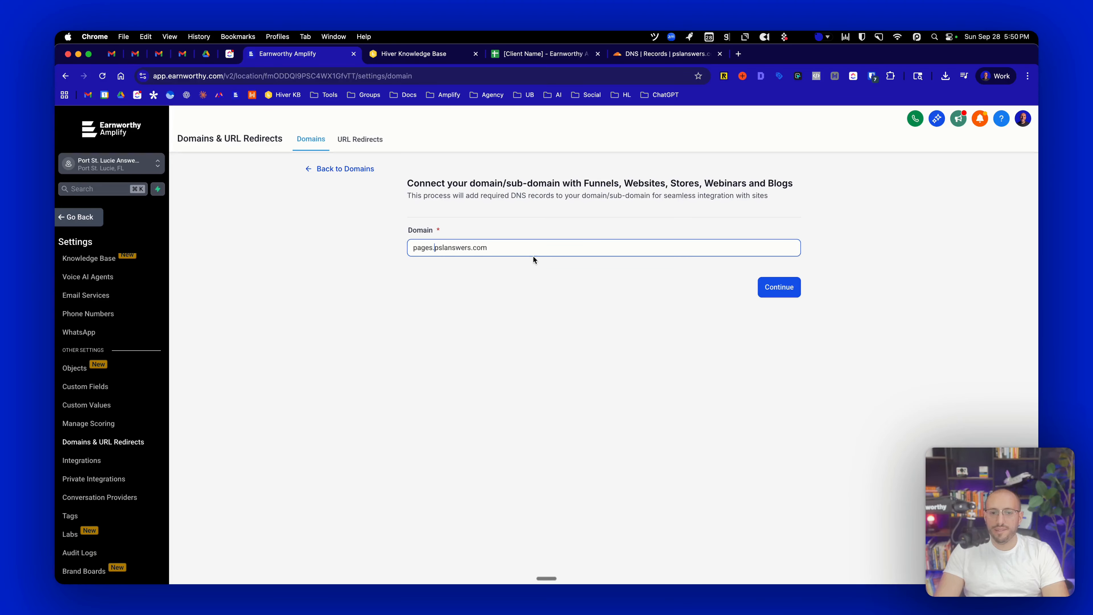
left_click_drag(435, 248, 501, 247)
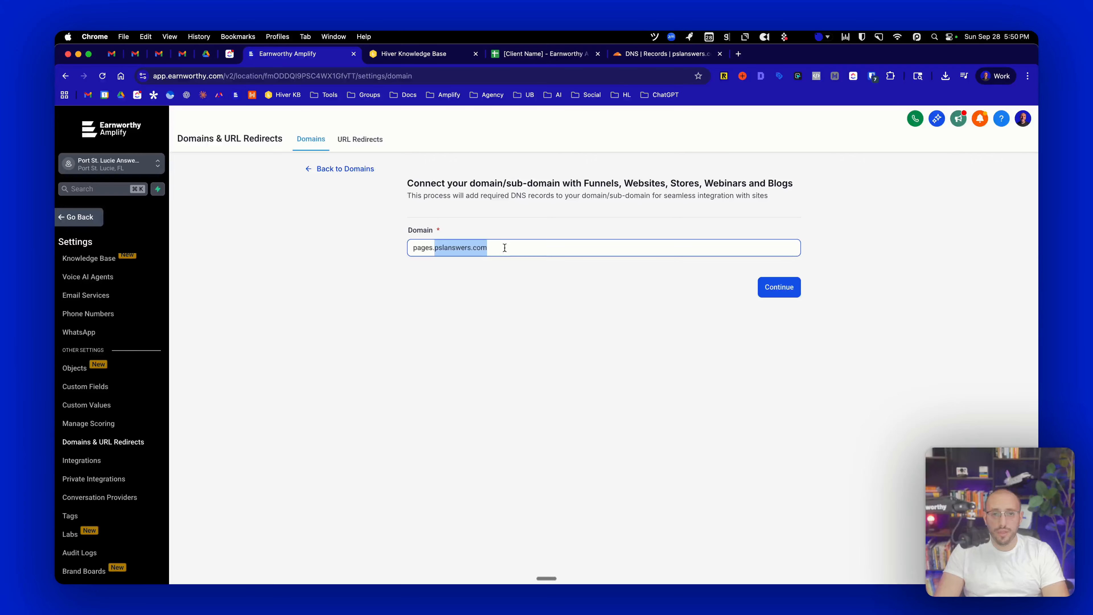
left_click(773, 298)
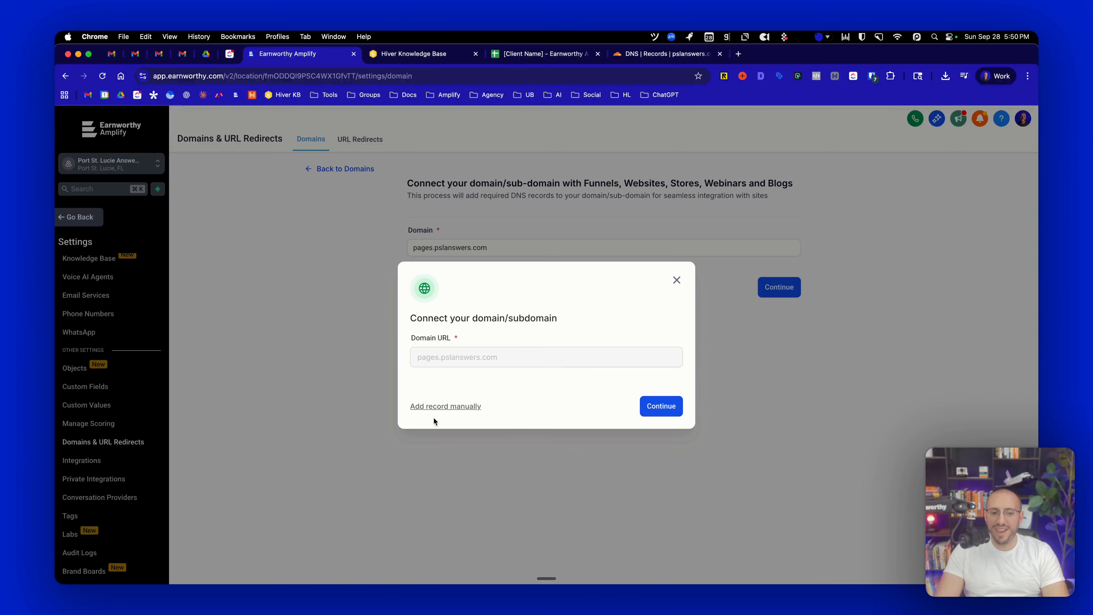
left_click(434, 407)
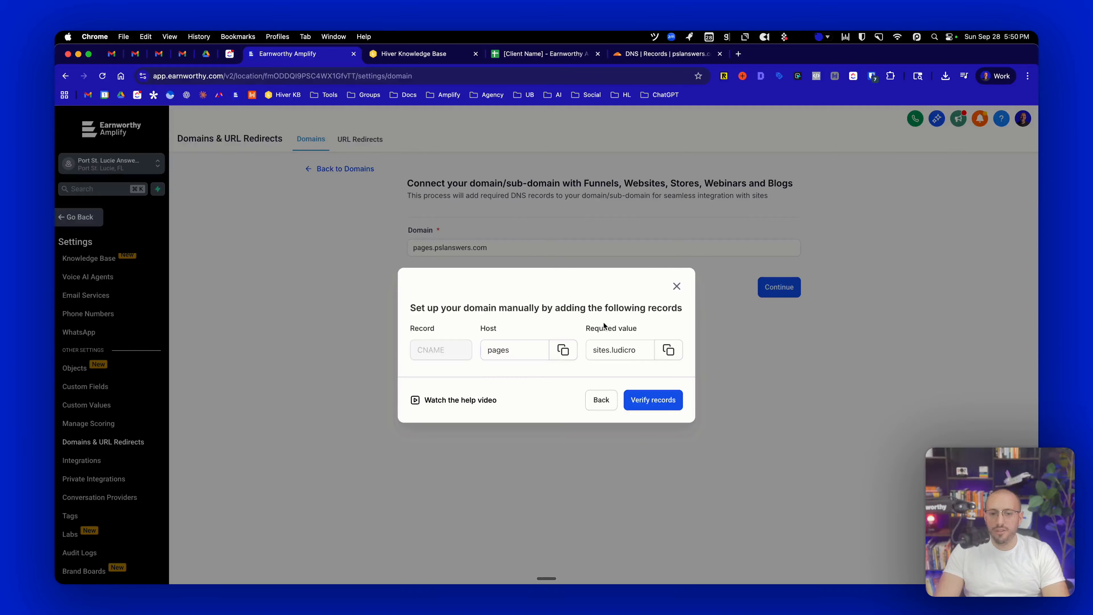
Copy the required value into a DNS-only CNAME record in Cloudflare, pages to sites.ludicrous.cloud, save it and return to Earnworthy Amplify.
left_click_drag(593, 349, 643, 350)
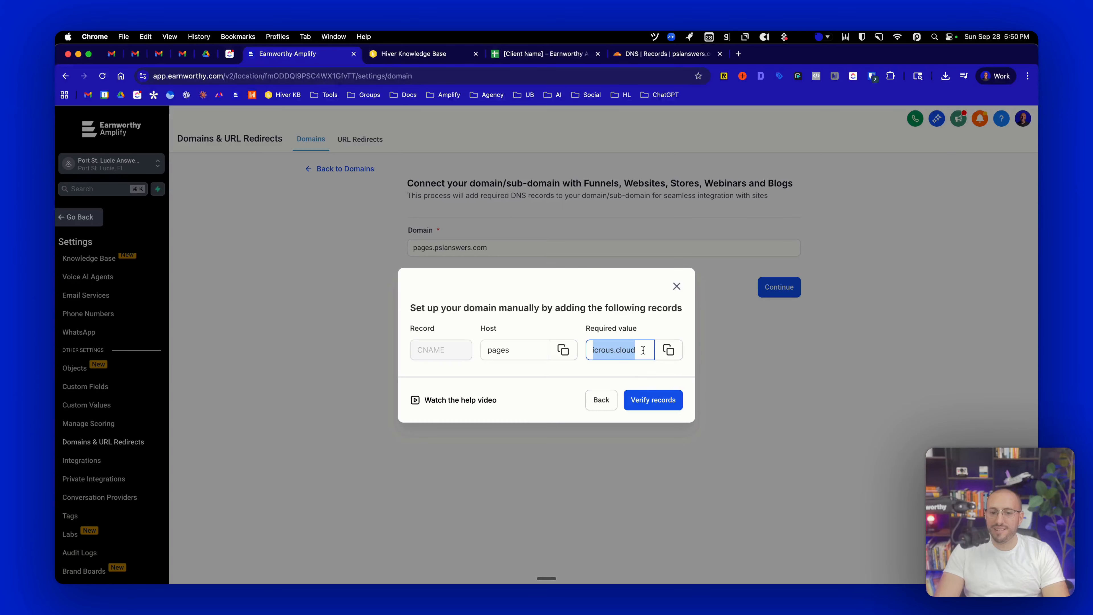
left_click(607, 352)
left_click(668, 350)
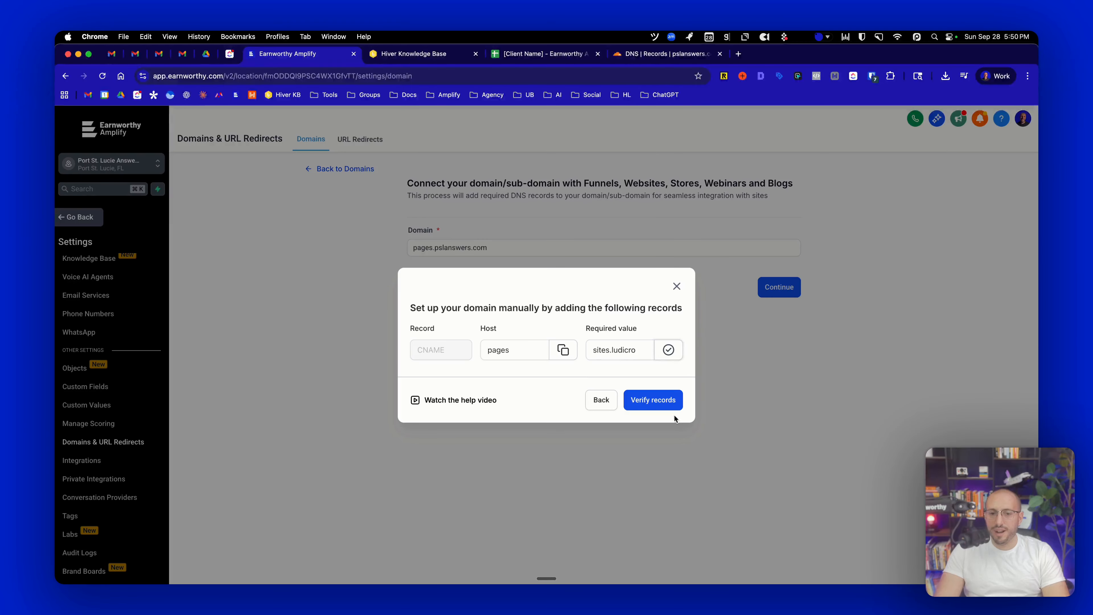
left_click(667, 53)
left_click(743, 295)
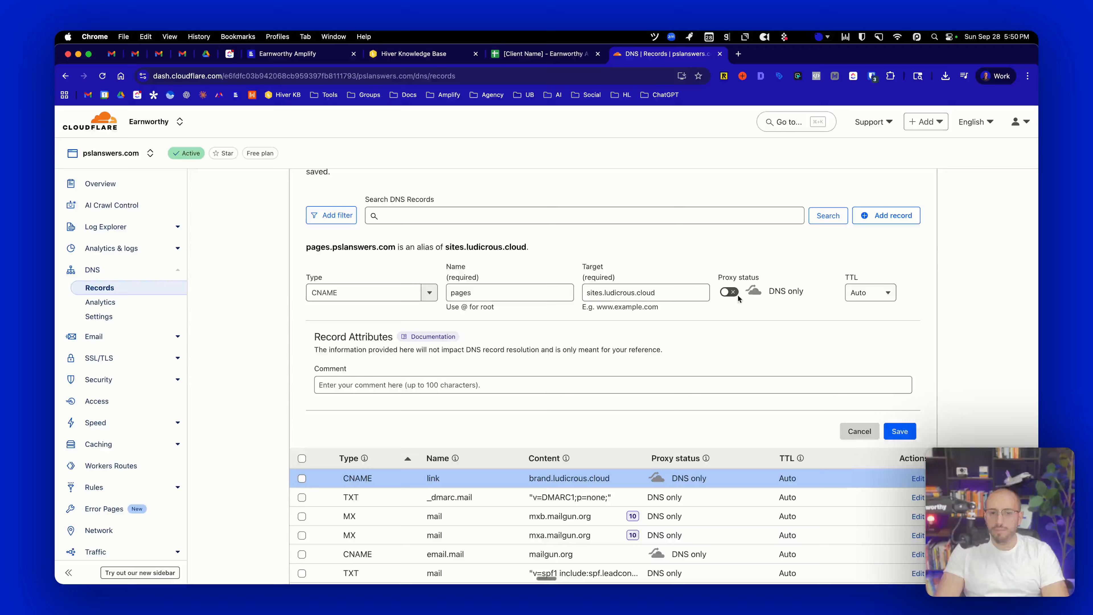
left_click(904, 433)
left_click(302, 54)
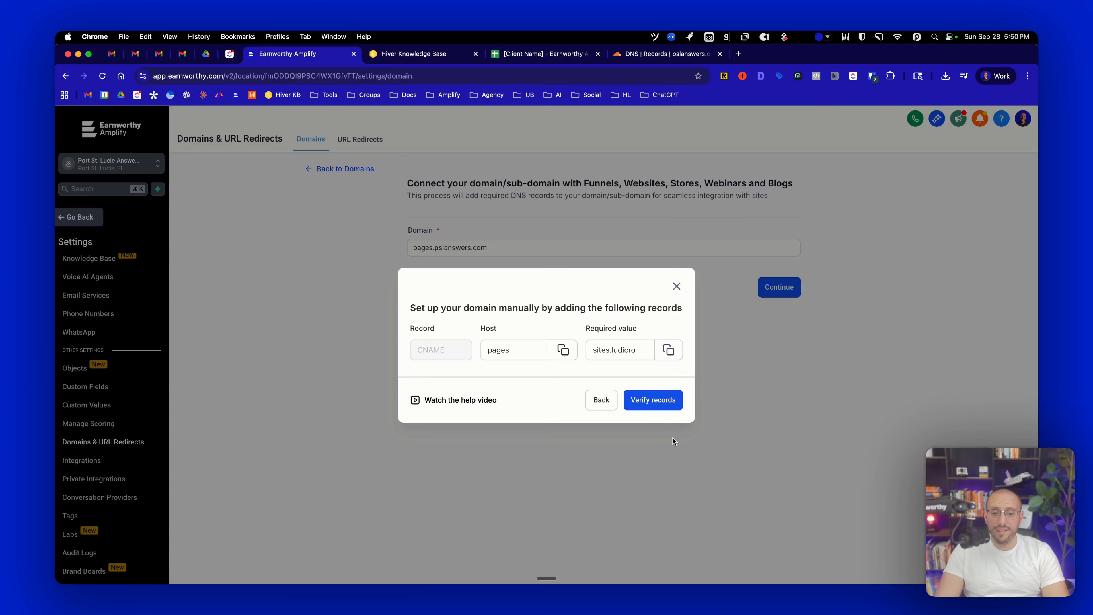
Verify the record of pages.pslanswers.com and link the domain to the Order Form funnel with Order Form as its default page.
left_click(653, 400)
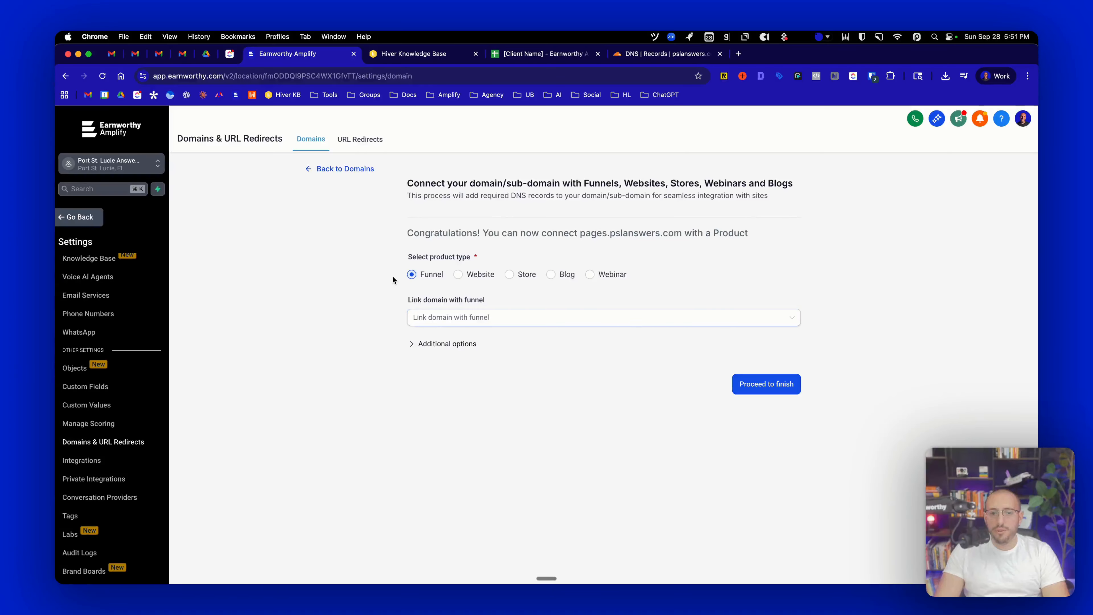
left_click(477, 323)
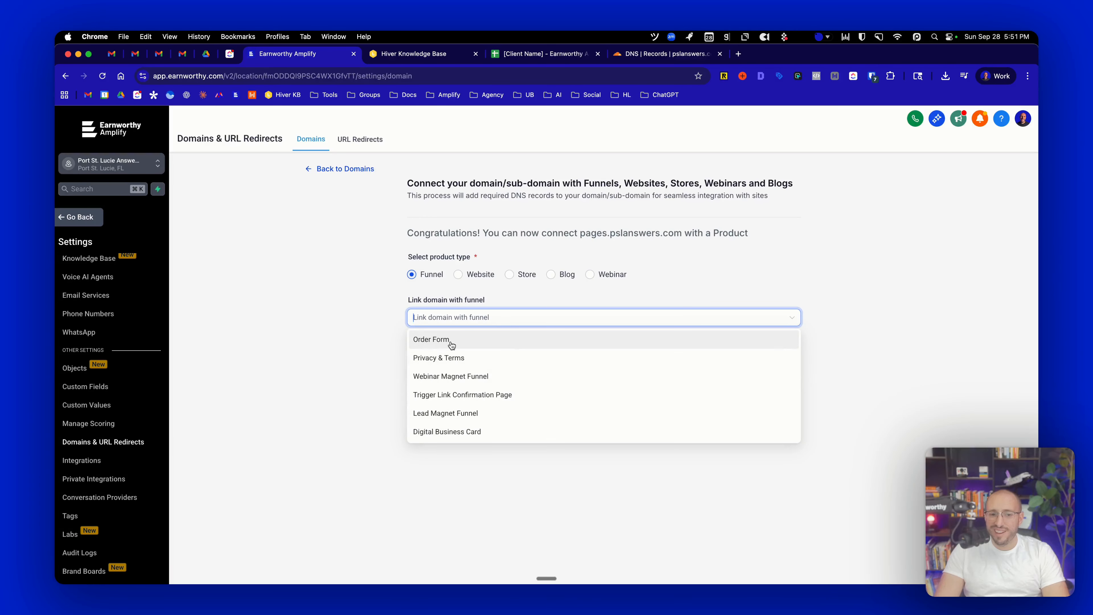
left_click(451, 345)
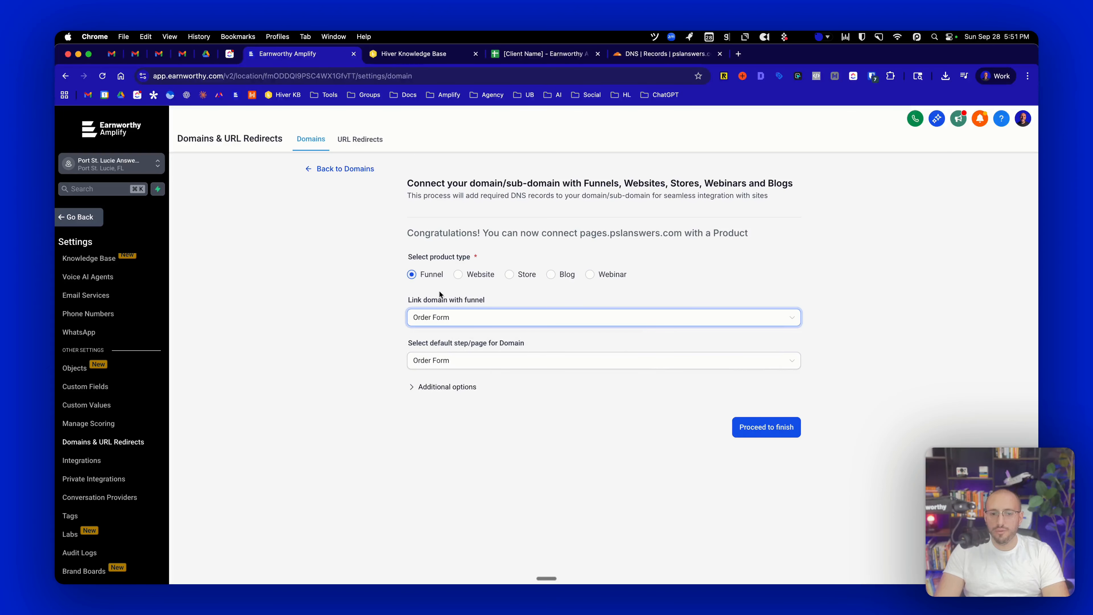
left_click(776, 428)
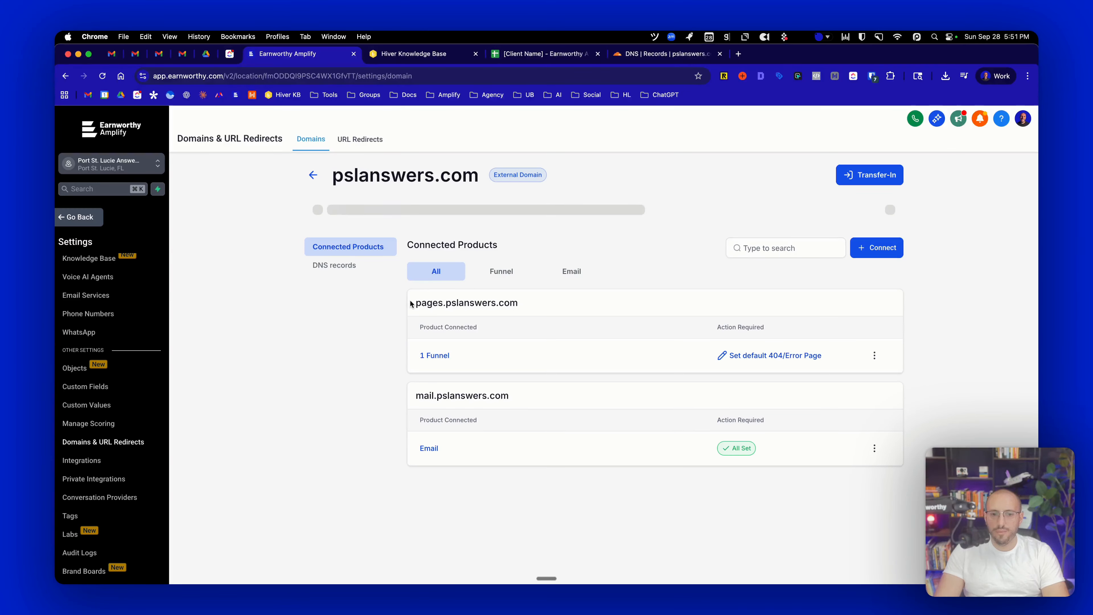
left_click_drag(416, 303, 486, 305)
left_click_drag(488, 306, 505, 306)
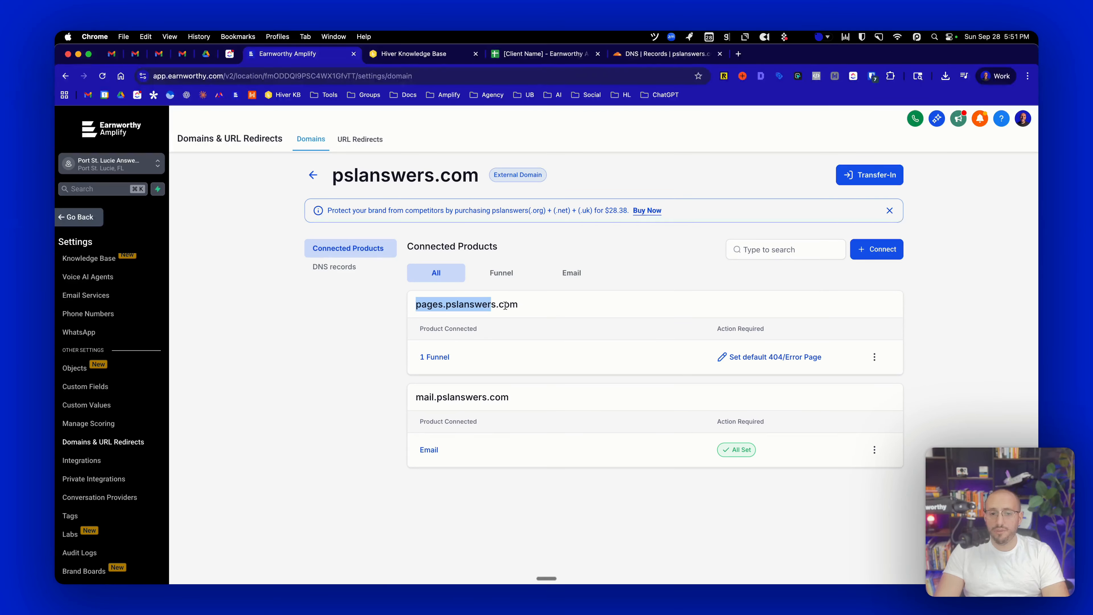
left_click_drag(415, 397, 512, 401)
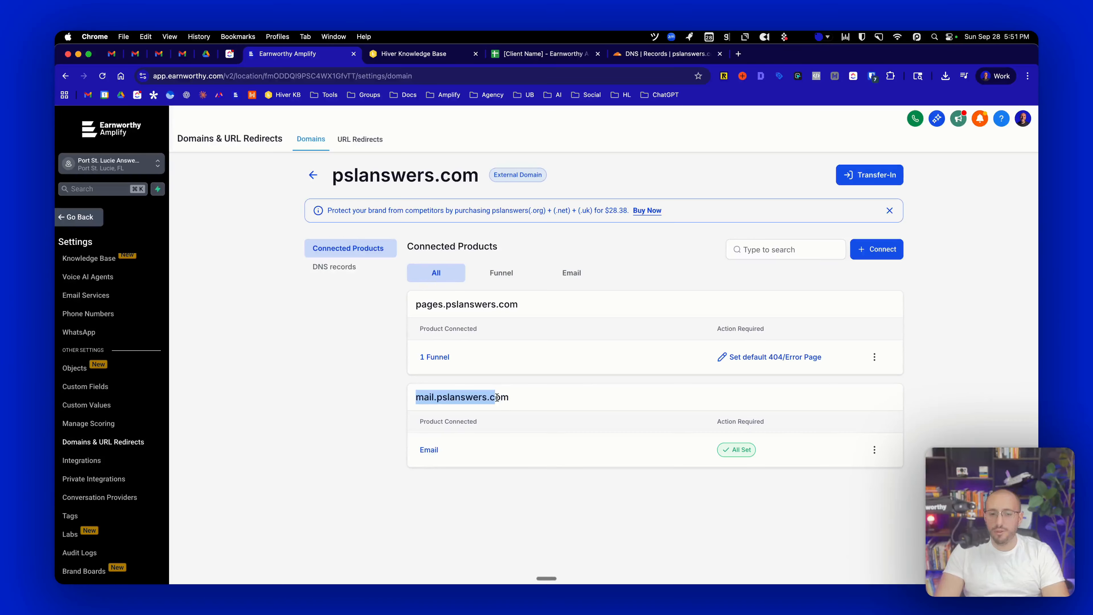
left_click(473, 450)
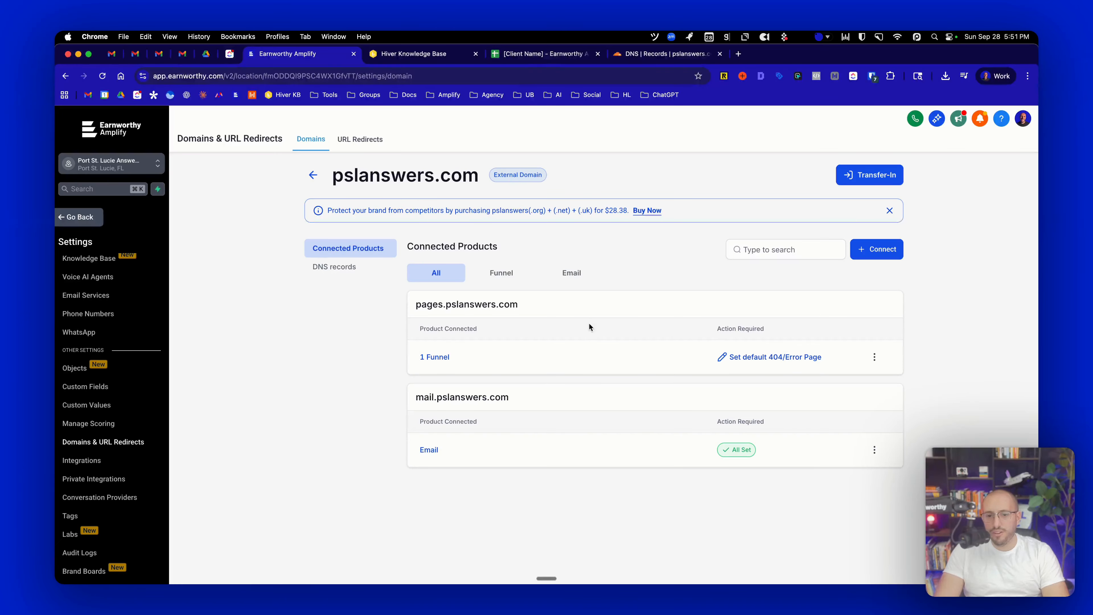
Return to the business profile, enter link.pslanswers.com as the branded domain again and update the general information.
scroll(92, 284, "up", 5)
left_click(91, 282)
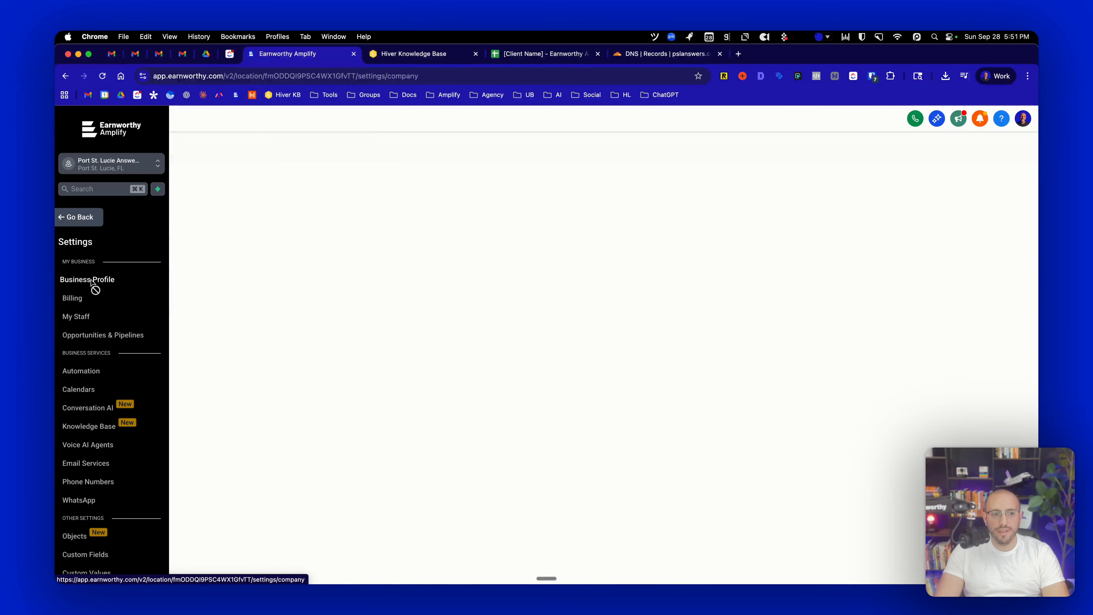
scroll(242, 465, "down", 2)
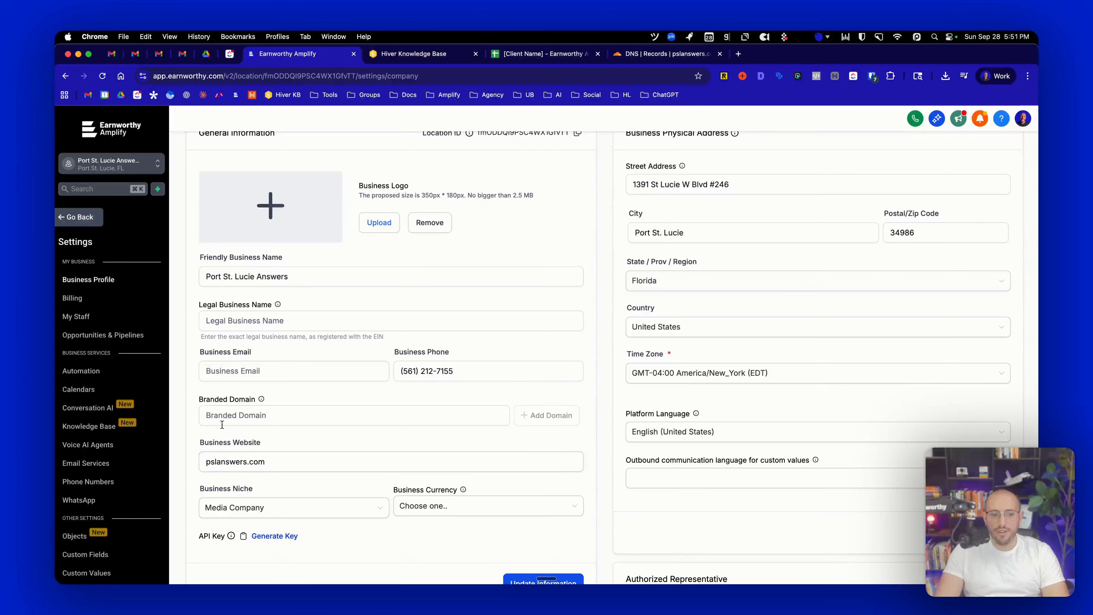
left_click(241, 416)
type("link.")
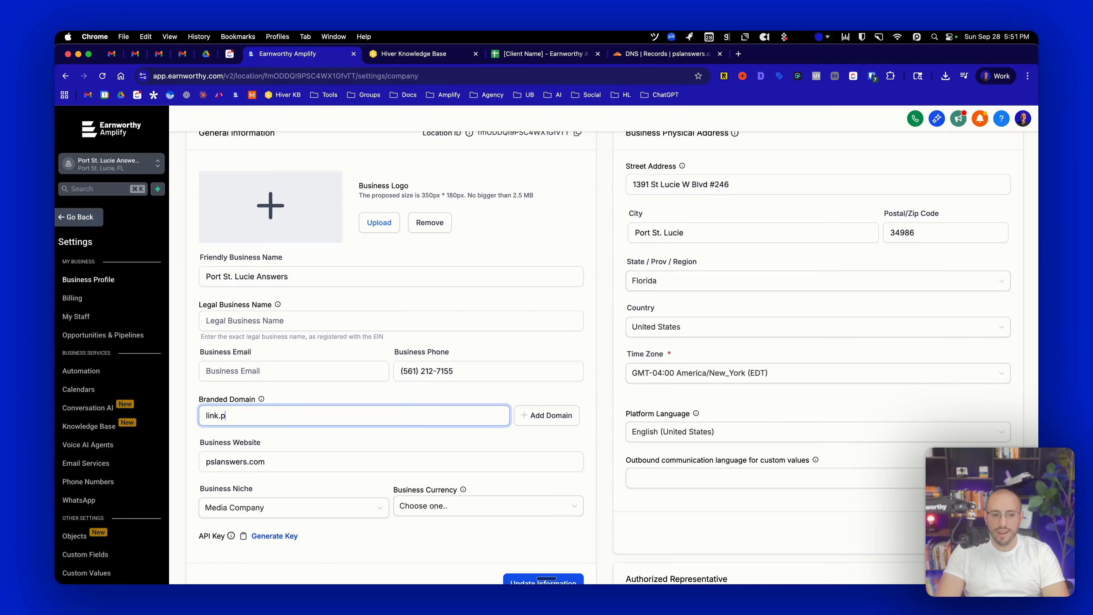
type("pslanswers.com")
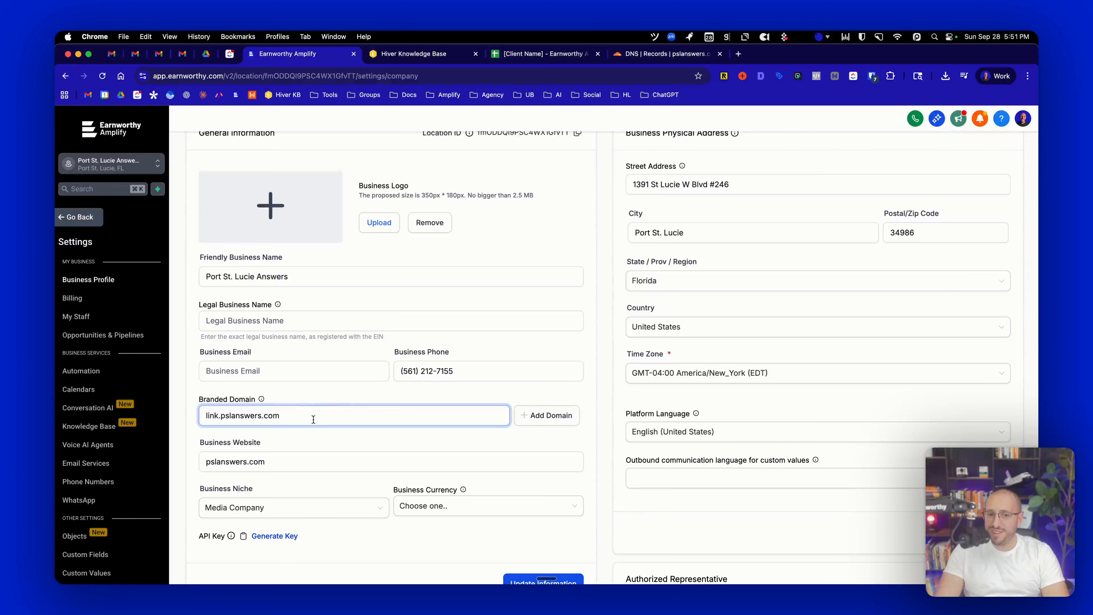
scroll(277, 415, "down", 2)
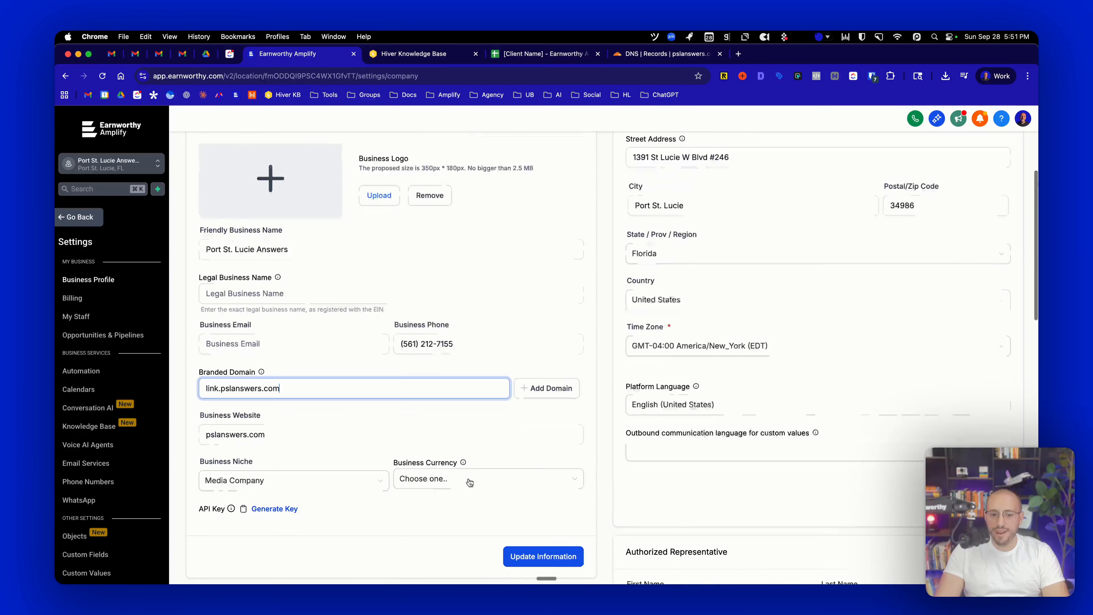
left_click(559, 552)
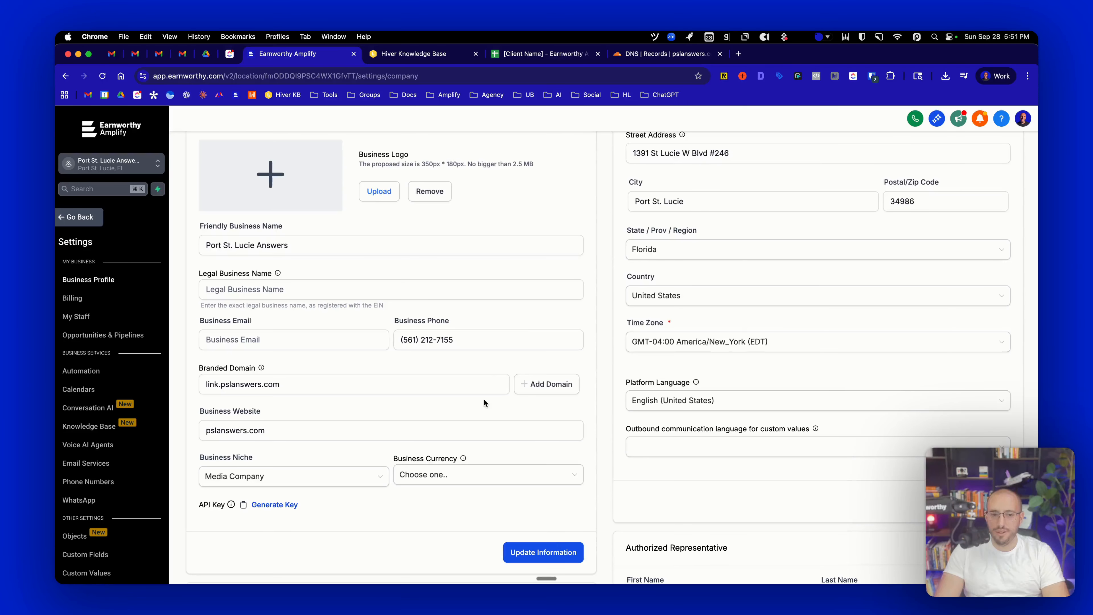